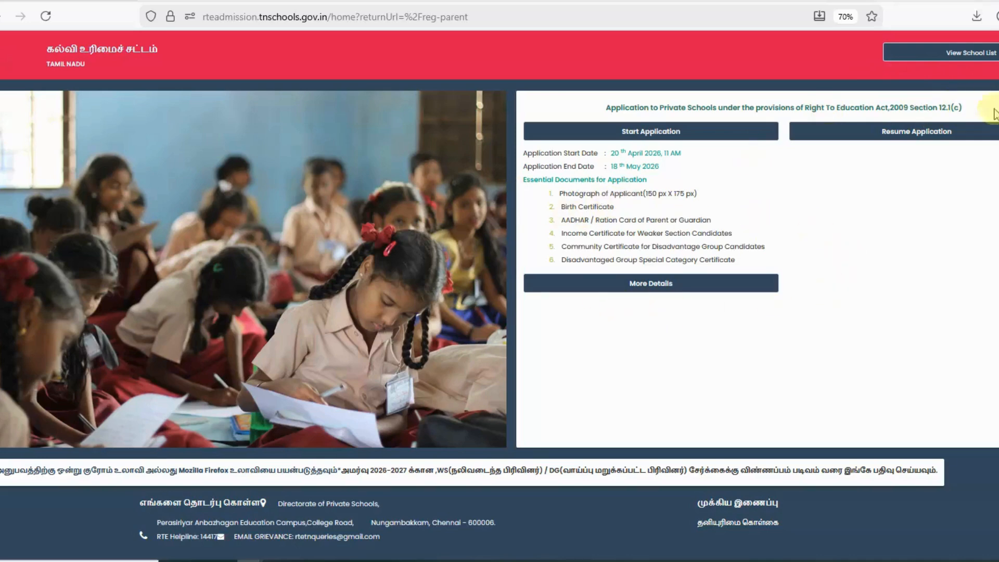
Open the district-wise list of RTE schools from the home page.
left_click(973, 52)
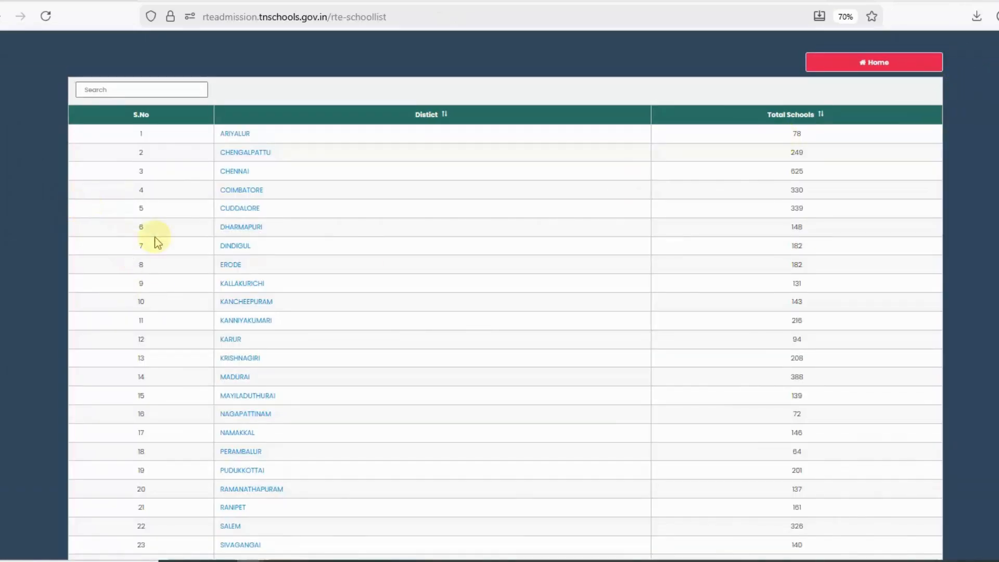
Open the school list for CUDDALORE district.
scroll(197, 273, "down", 5)
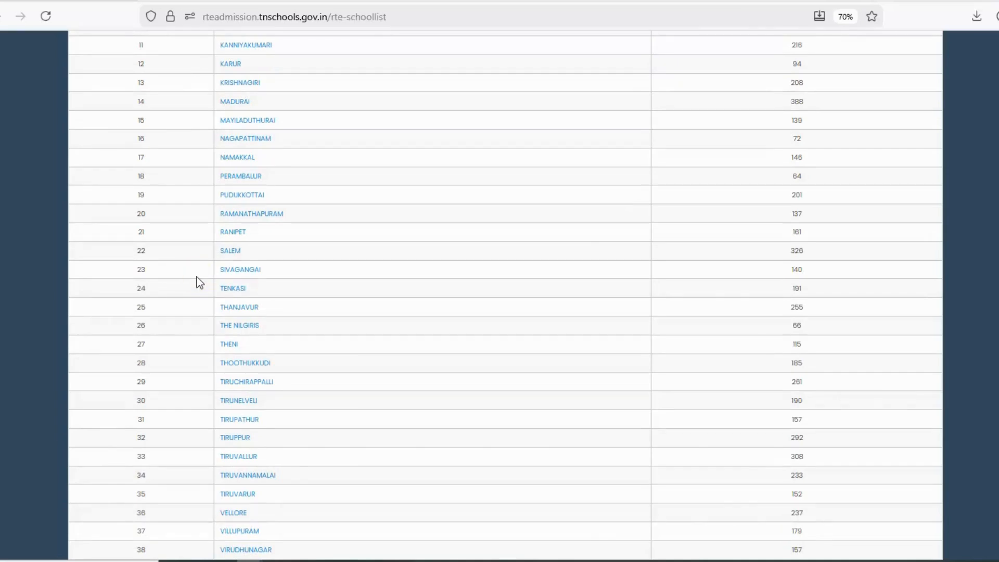
scroll(197, 277, "up", 5)
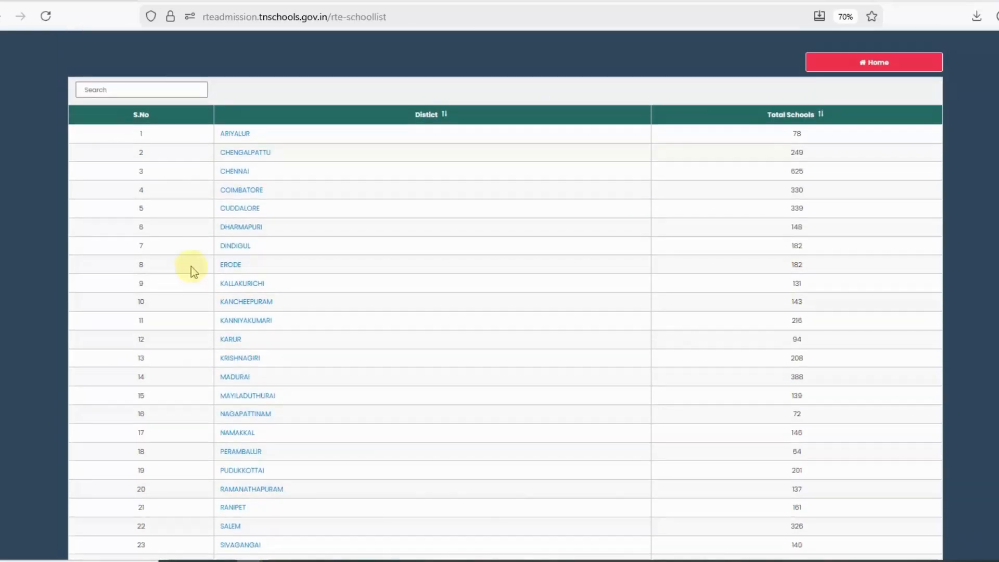
left_click(240, 208)
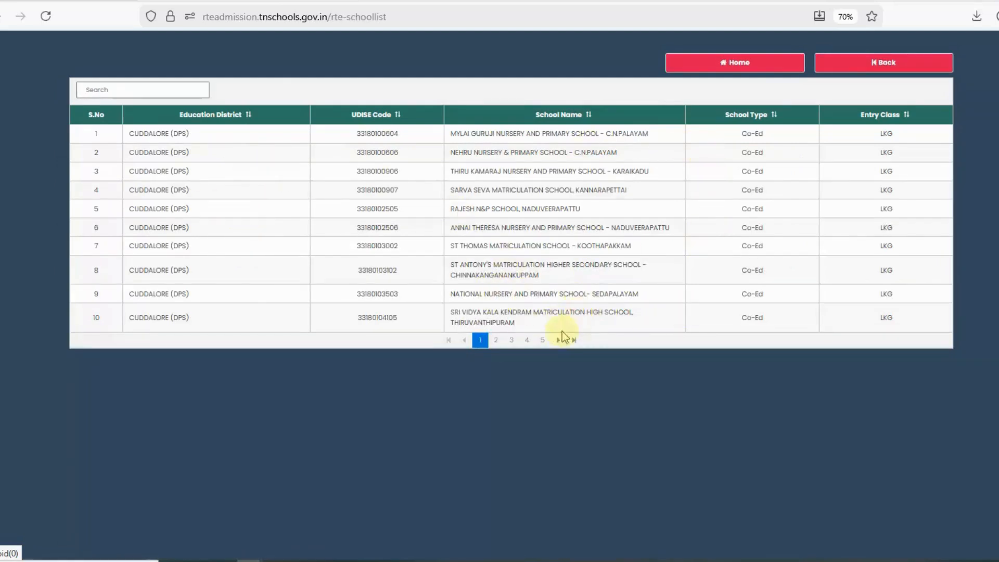
Page through the CUDDALORE schools up to page 7, then return to the home page.
left_click(496, 340)
left_click(511, 391)
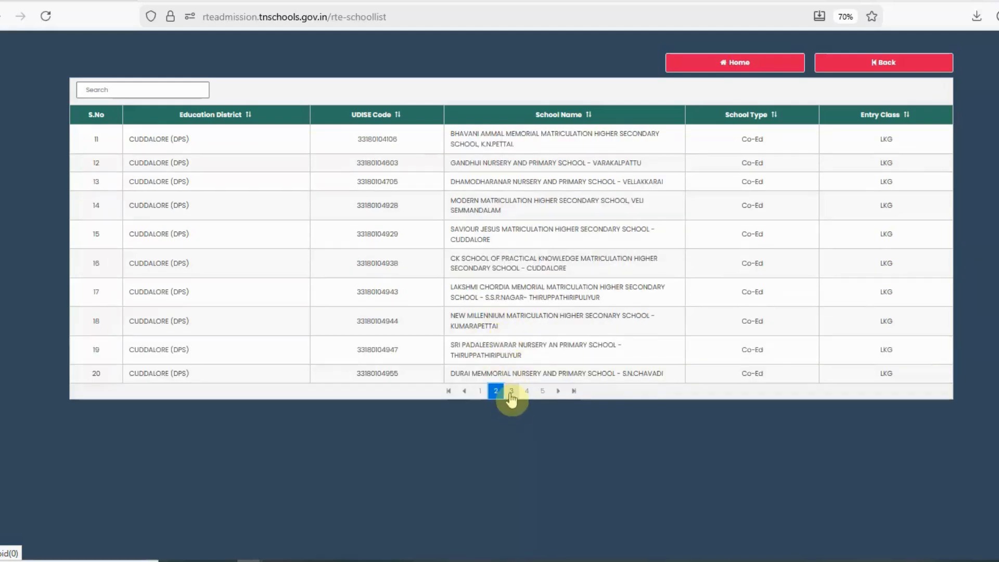
left_click(528, 372)
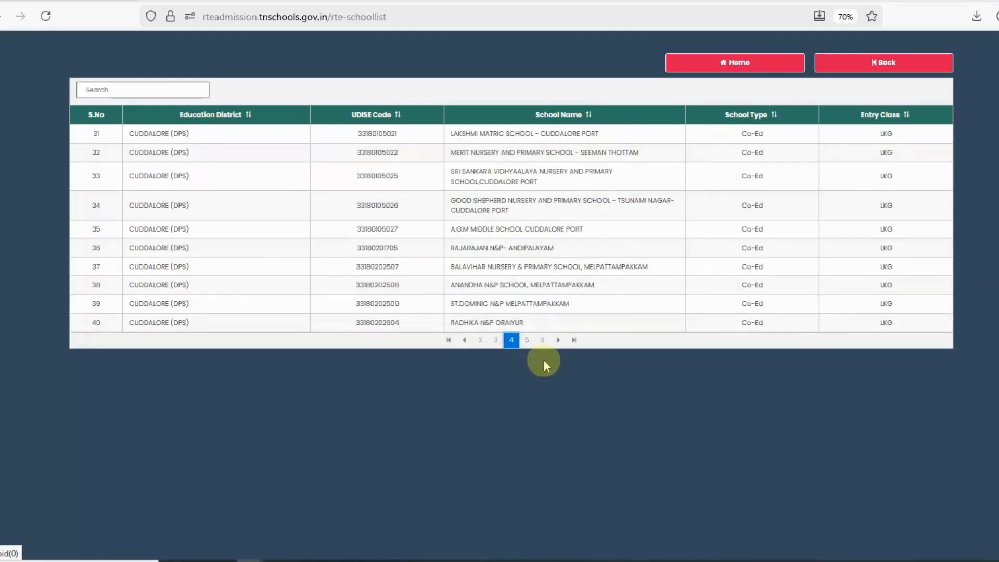
left_click(527, 342)
left_click(543, 320)
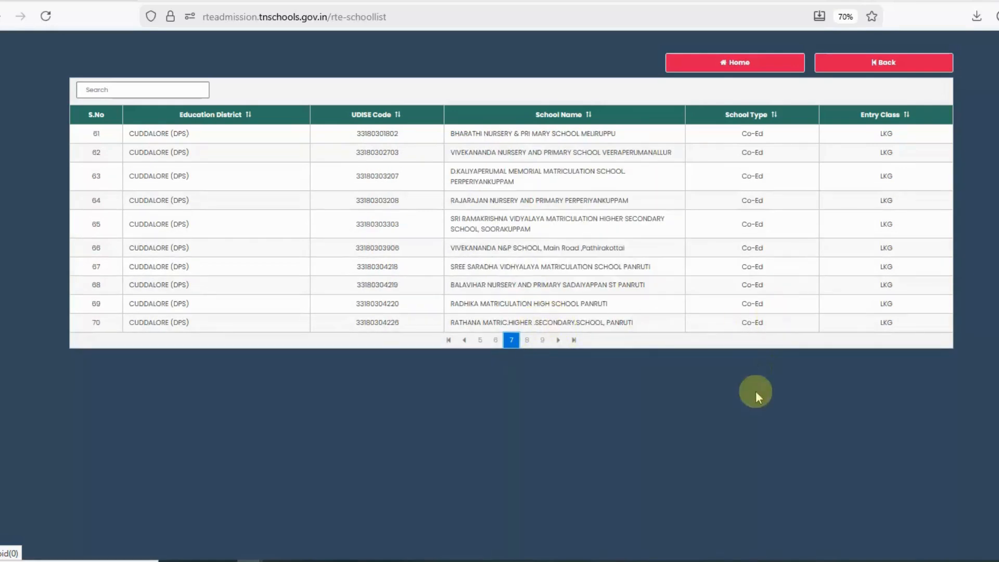
left_click(746, 63)
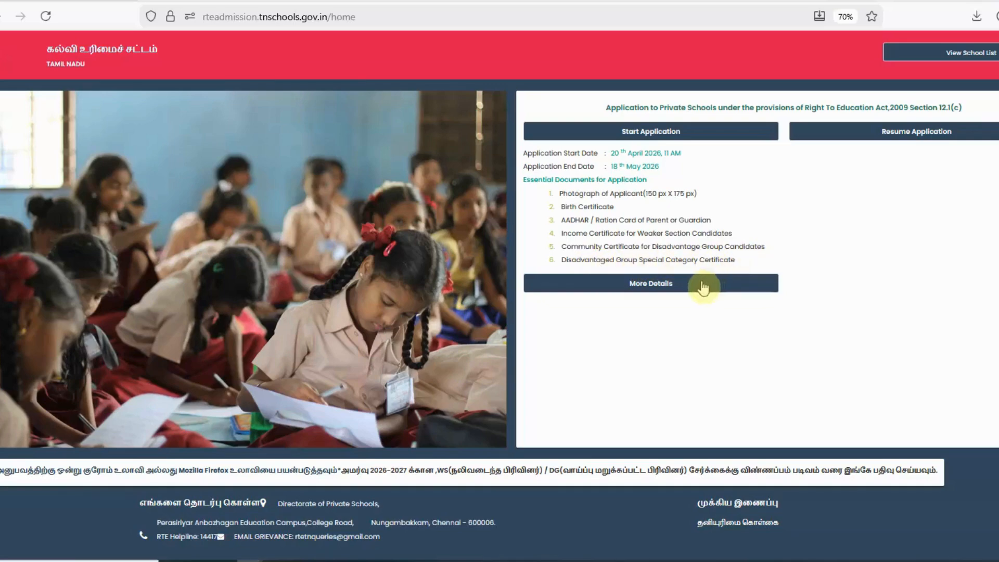
left_click(670, 285)
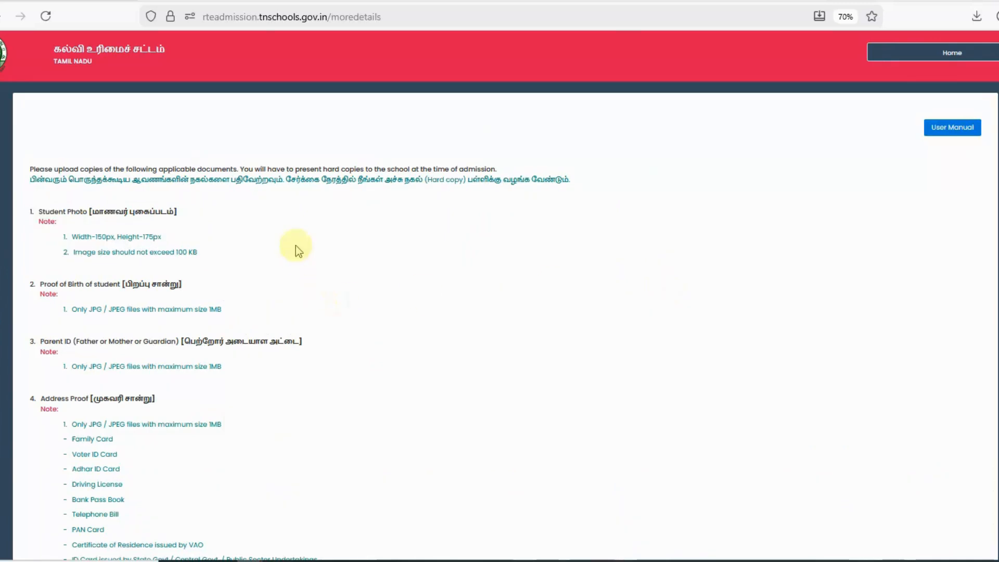
scroll(302, 229, "down", 1)
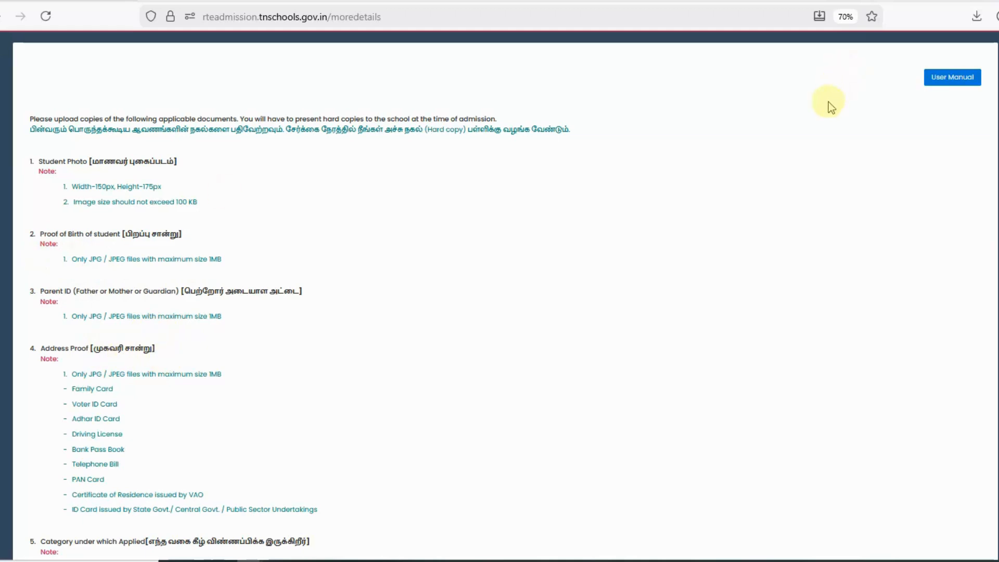
scroll(257, 349, "down", 1)
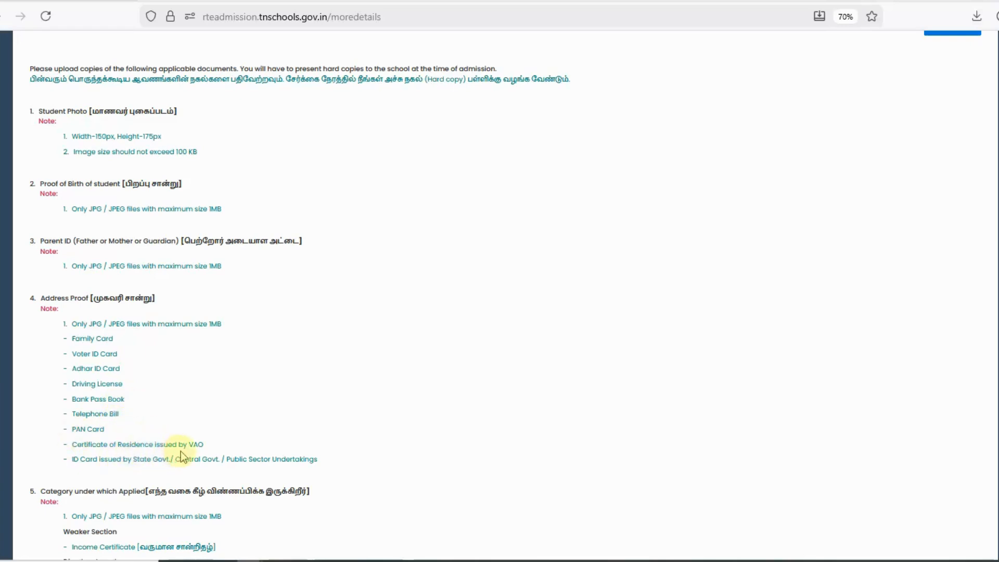
scroll(181, 450, "down", 1)
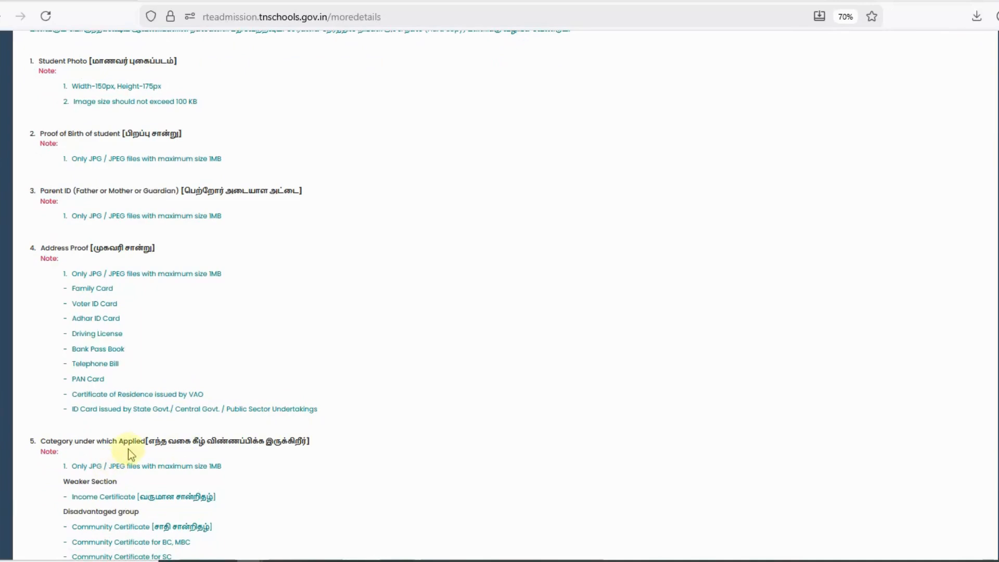
scroll(129, 451, "down", 1)
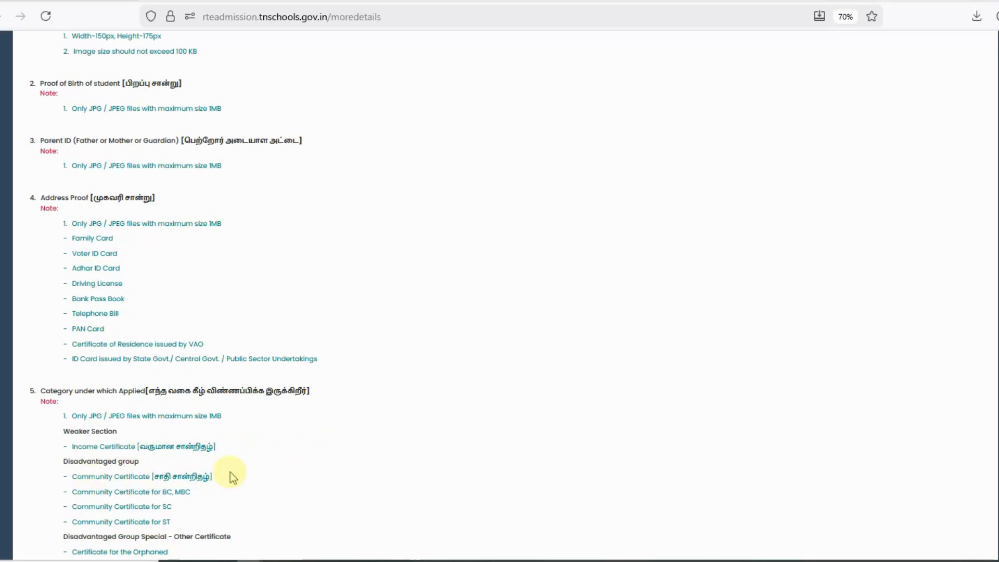
scroll(240, 484, "down", 1)
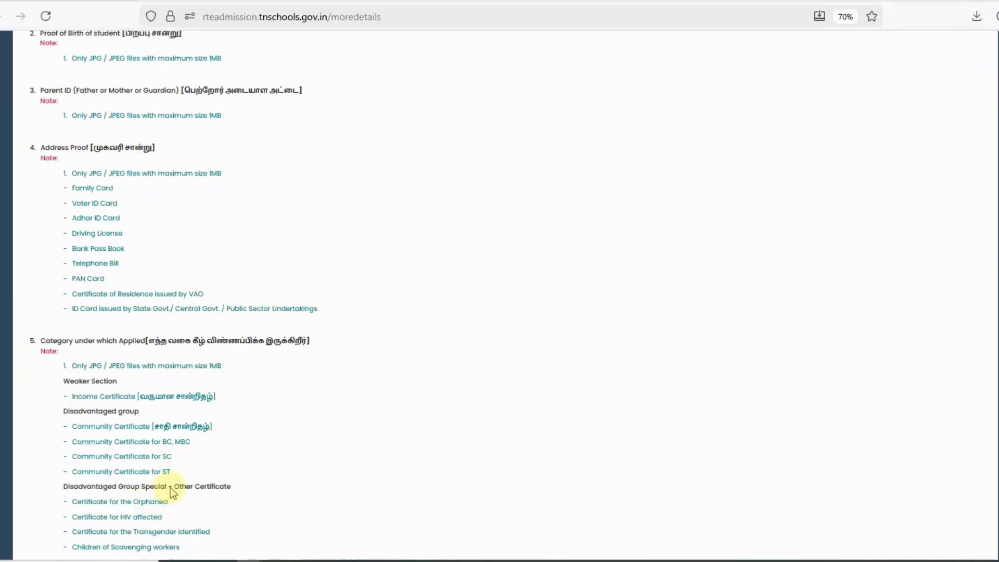
scroll(174, 484, "down", 1)
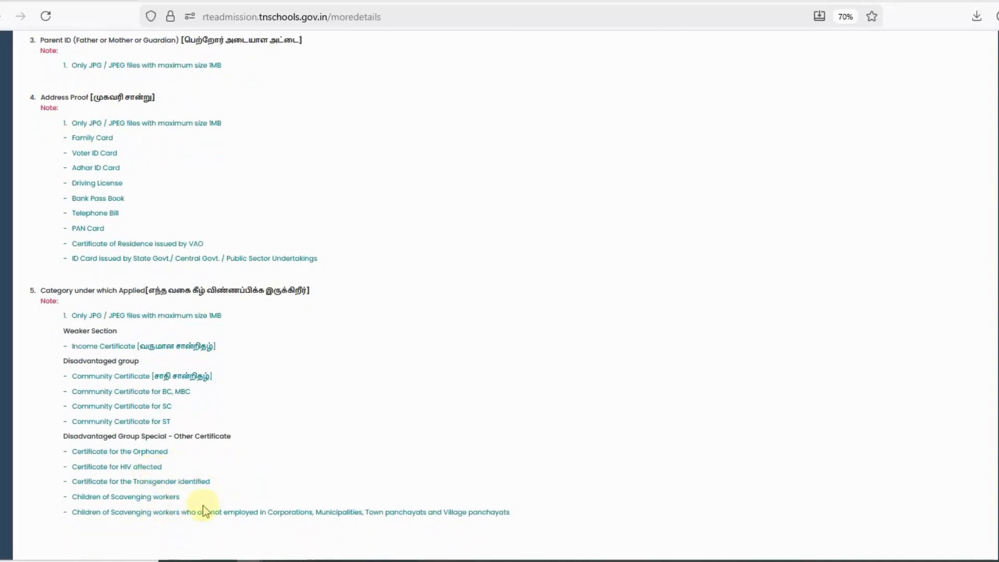
scroll(214, 466, "down", 3)
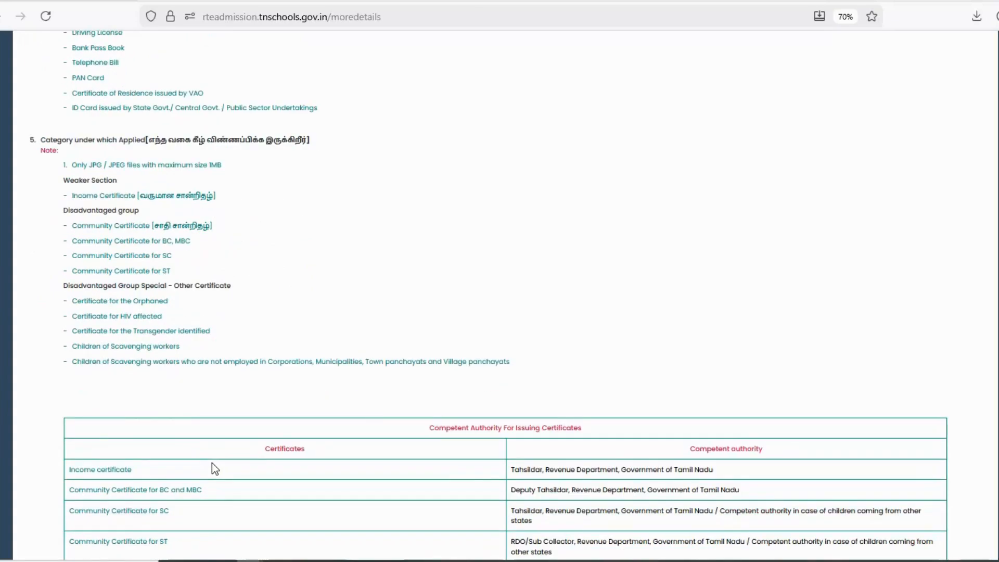
scroll(214, 332, "down", 2)
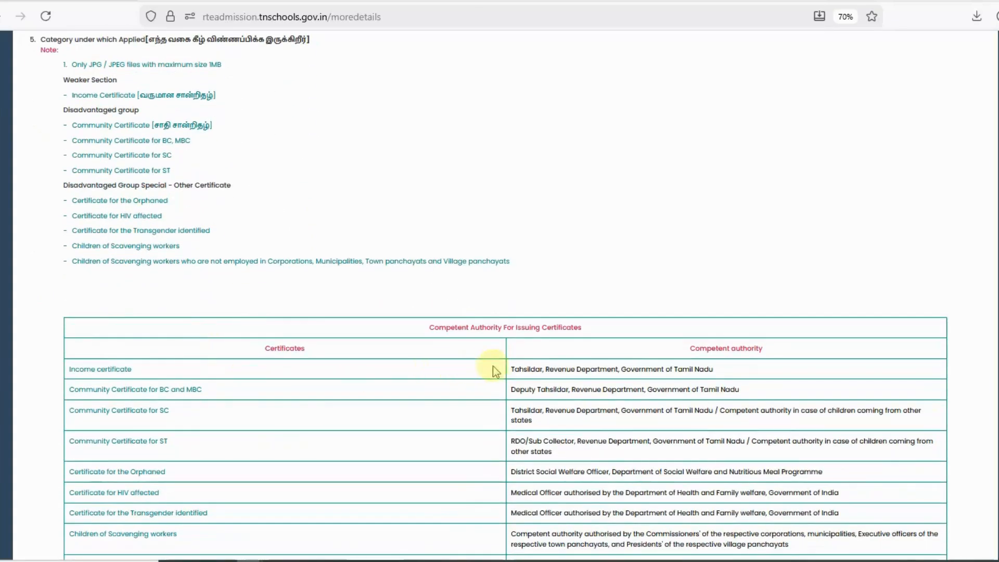
scroll(745, 352, "down", 1)
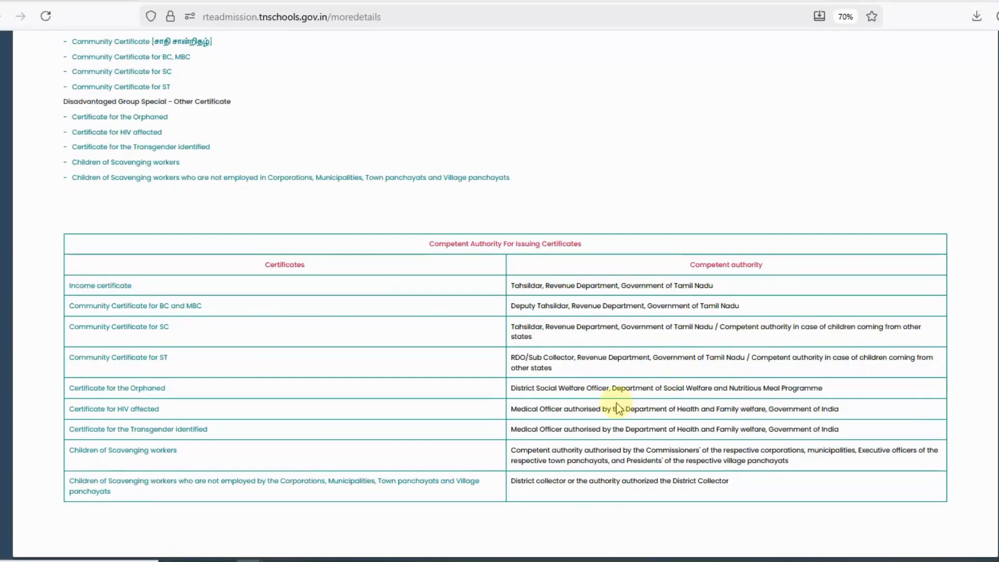
scroll(618, 409, "up", 15)
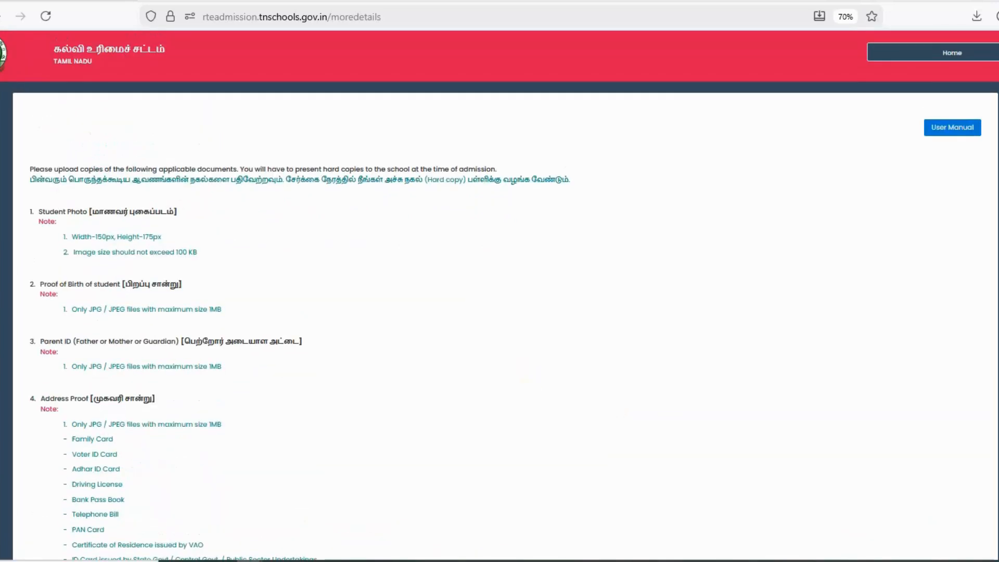
left_click(926, 54)
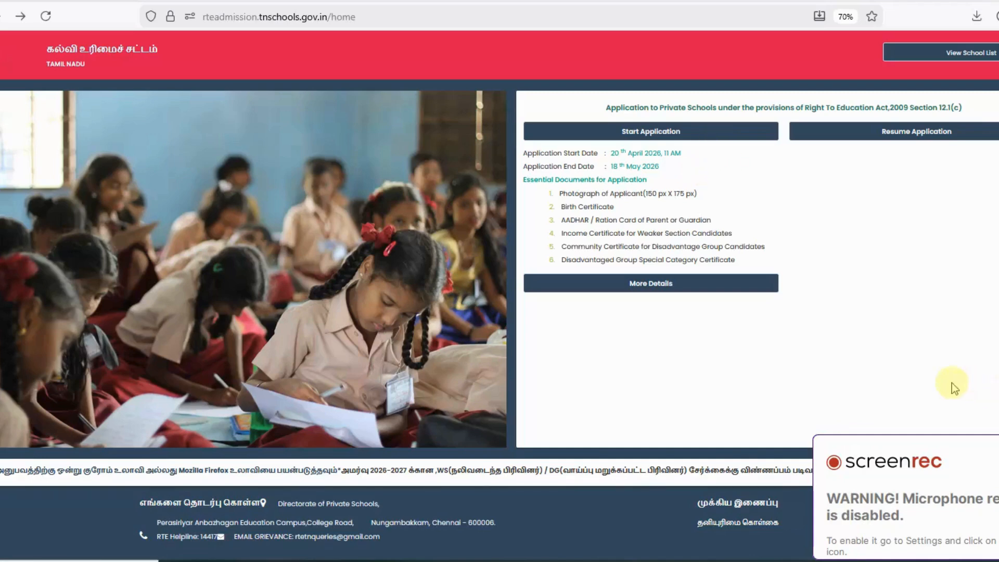
Start a new application, entering the child's name and Female gender.
left_click(661, 140)
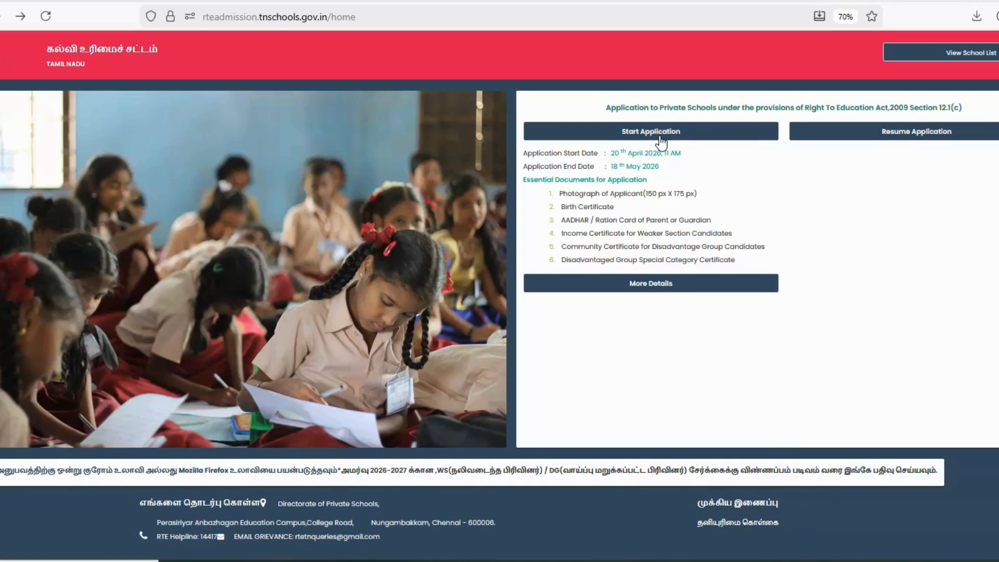
left_click(662, 140)
left_click(265, 214)
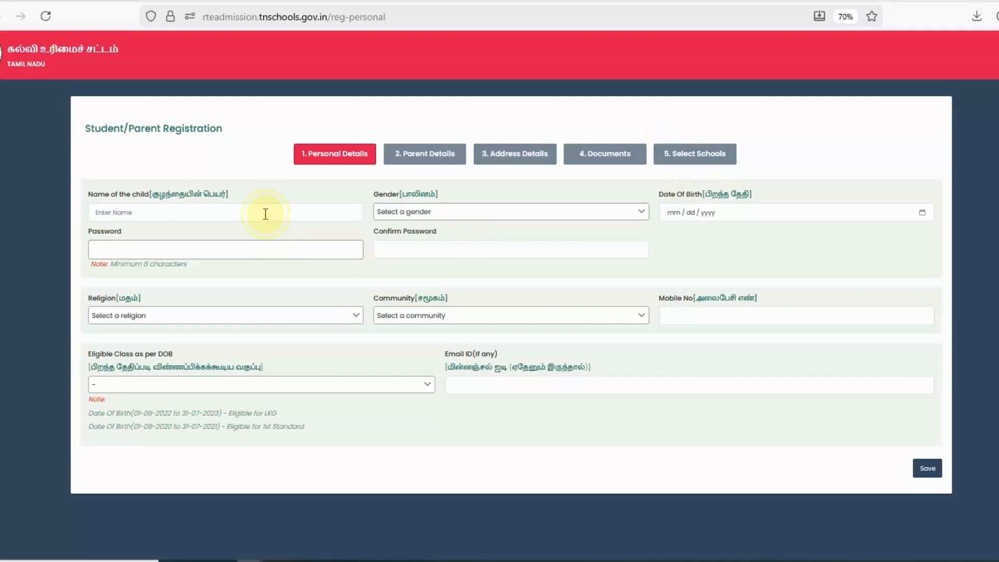
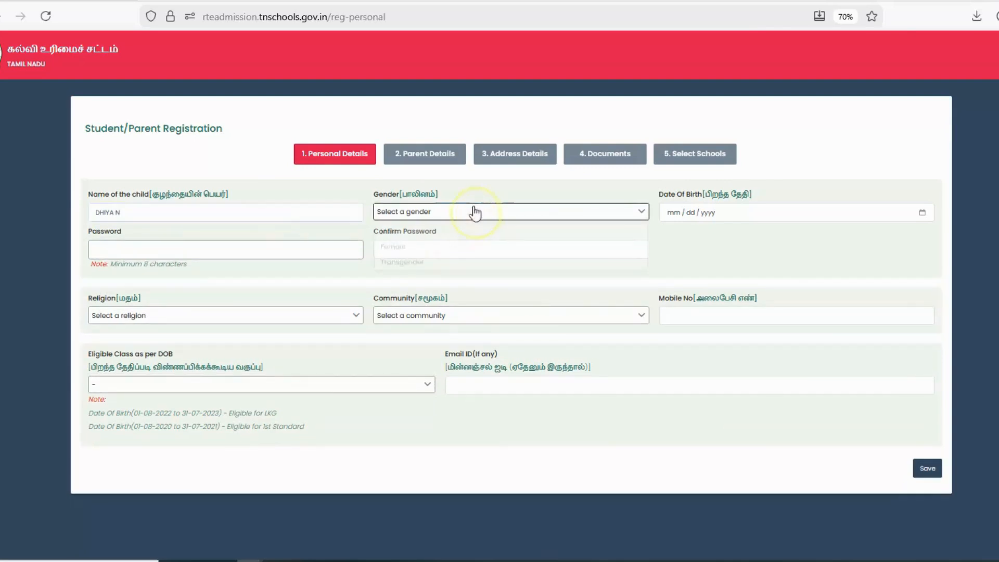
left_click(475, 212)
left_click(435, 250)
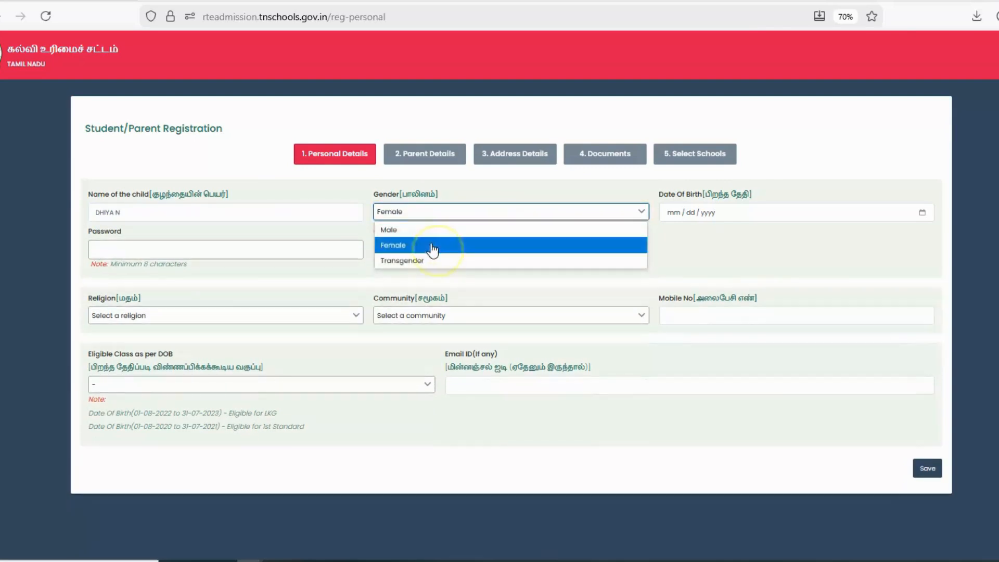
left_click(670, 218)
left_click(923, 214)
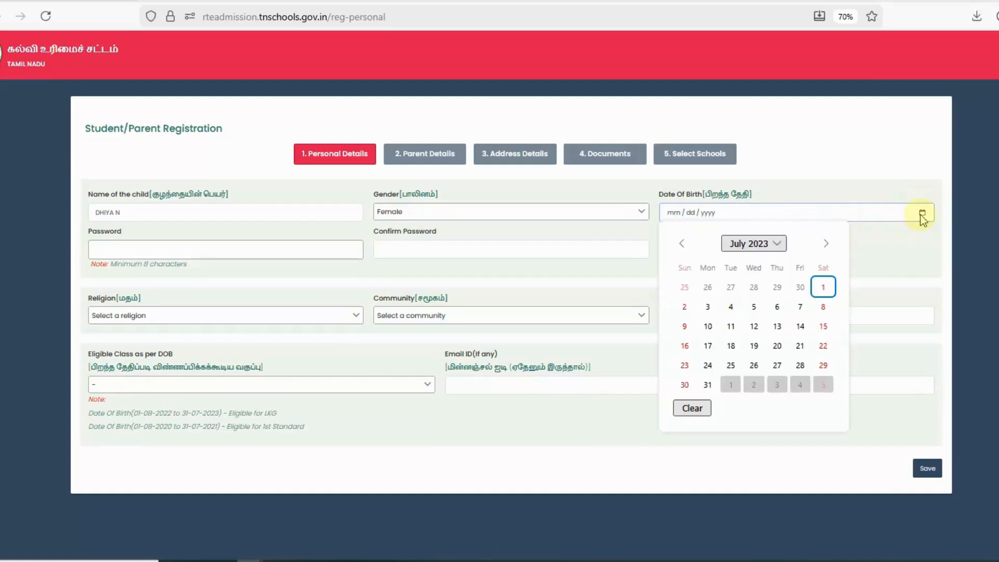
left_click(760, 251)
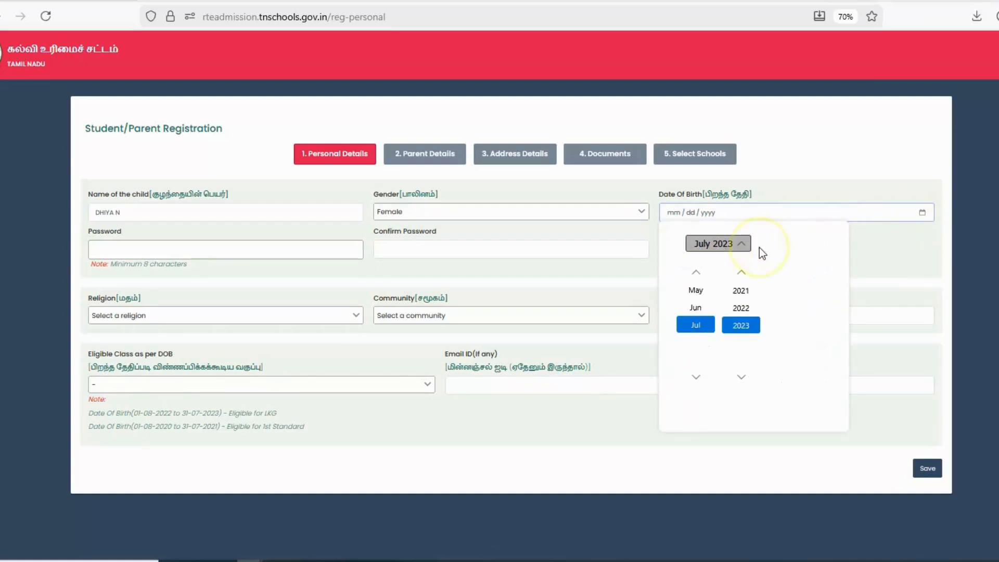
left_click(737, 312)
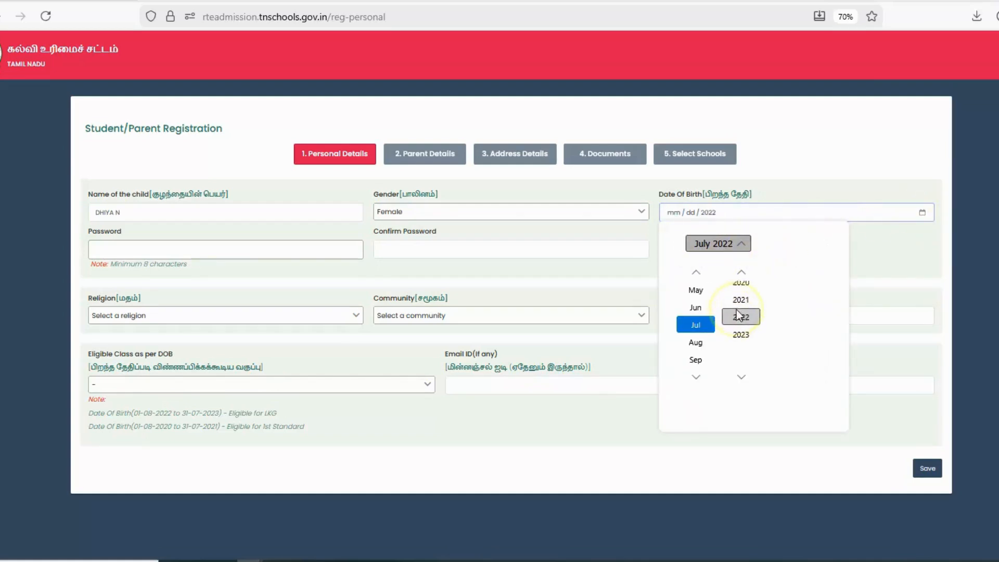
left_click(696, 360)
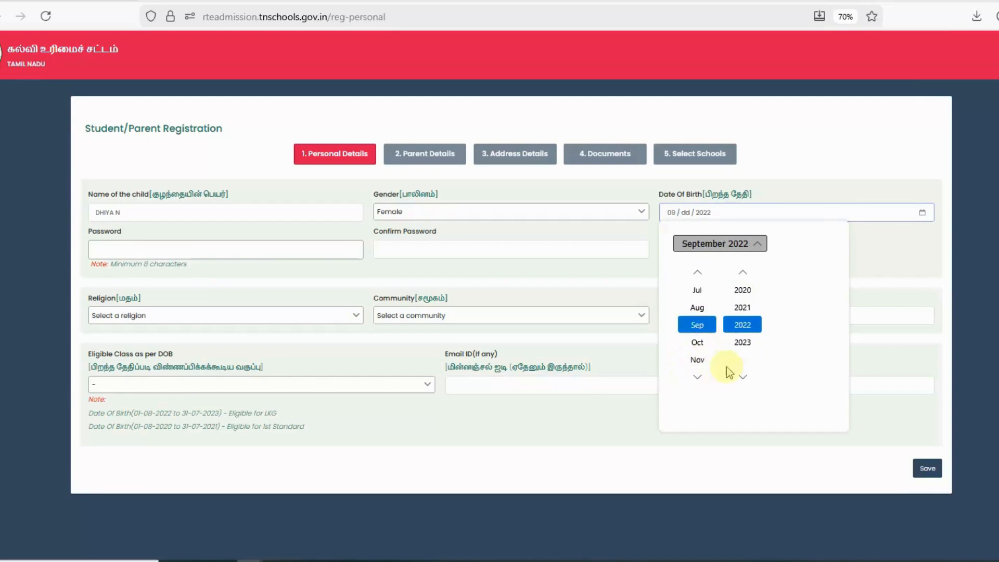
left_click(718, 244)
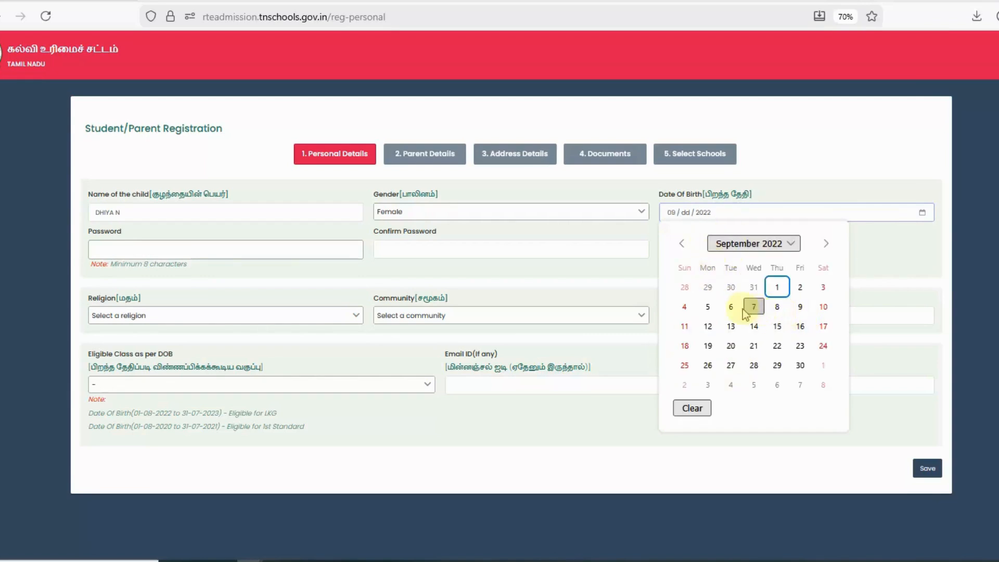
left_click(708, 307)
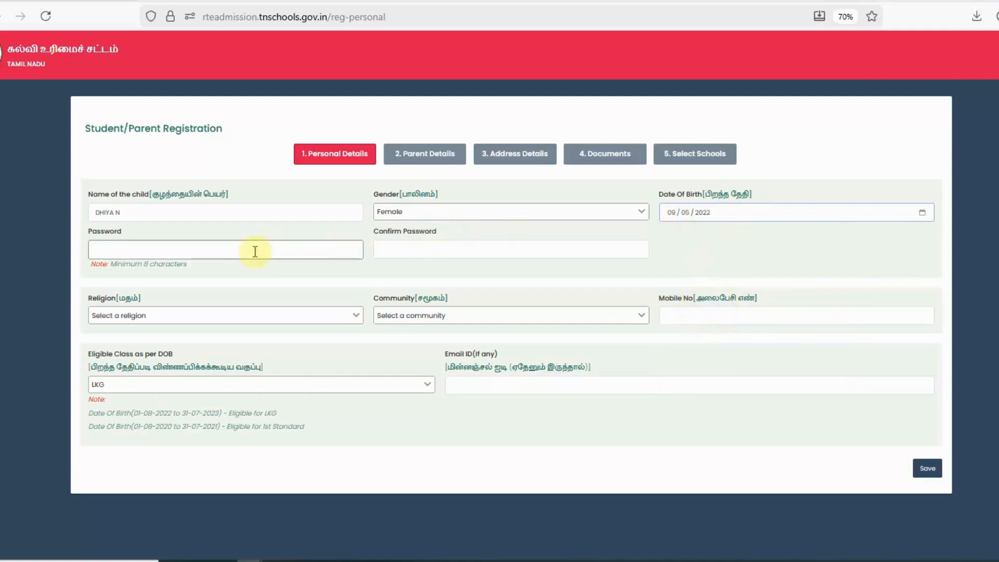
left_click(225, 251)
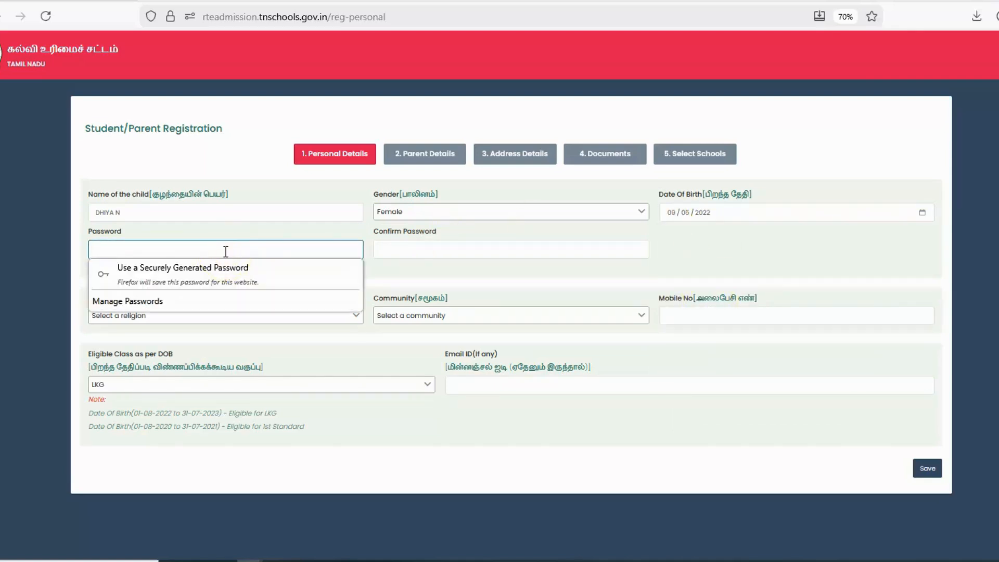
Set and confirm the account password, and choose Hindu religion and MBC community.
type("•••••")
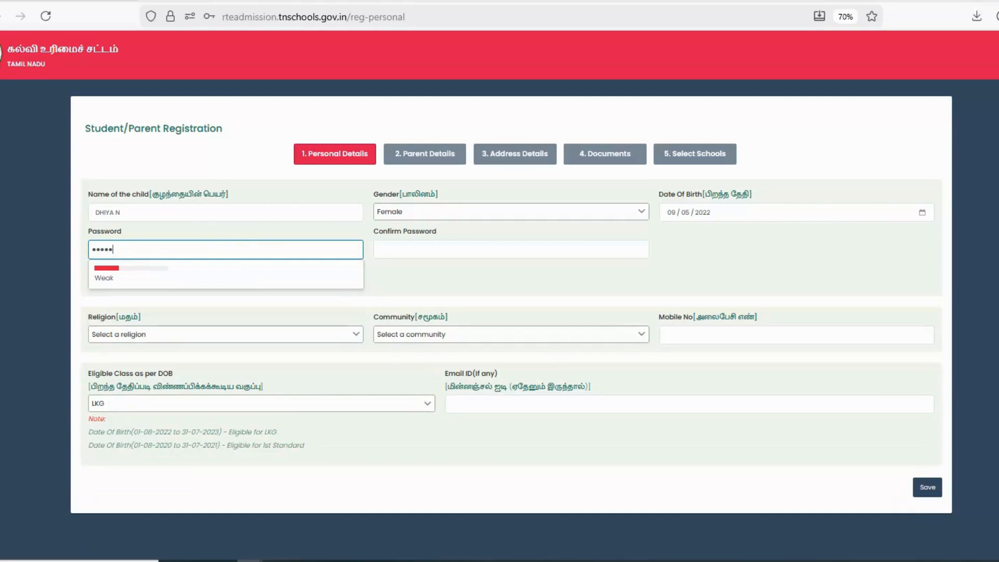
type("•••")
left_click(423, 251)
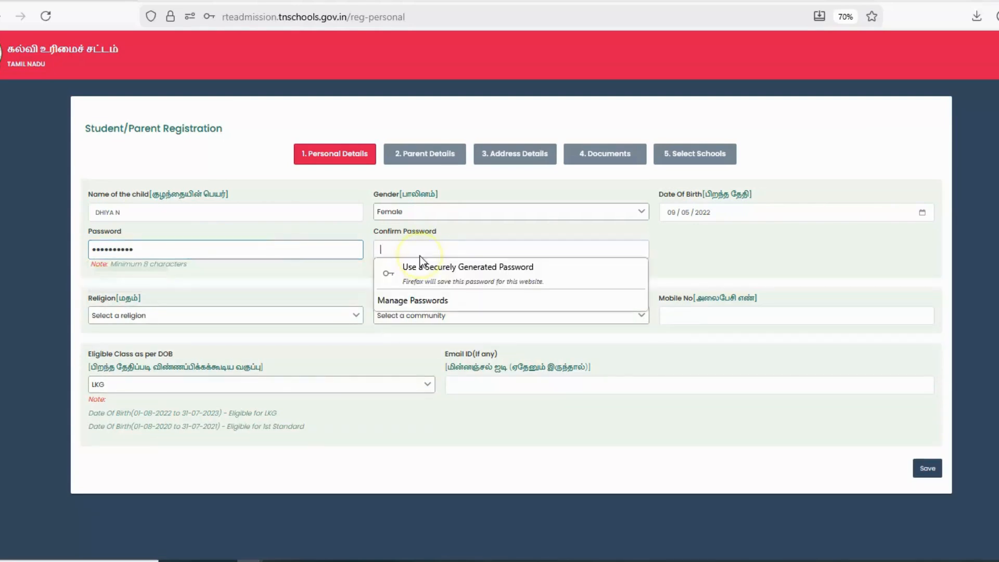
type("•")
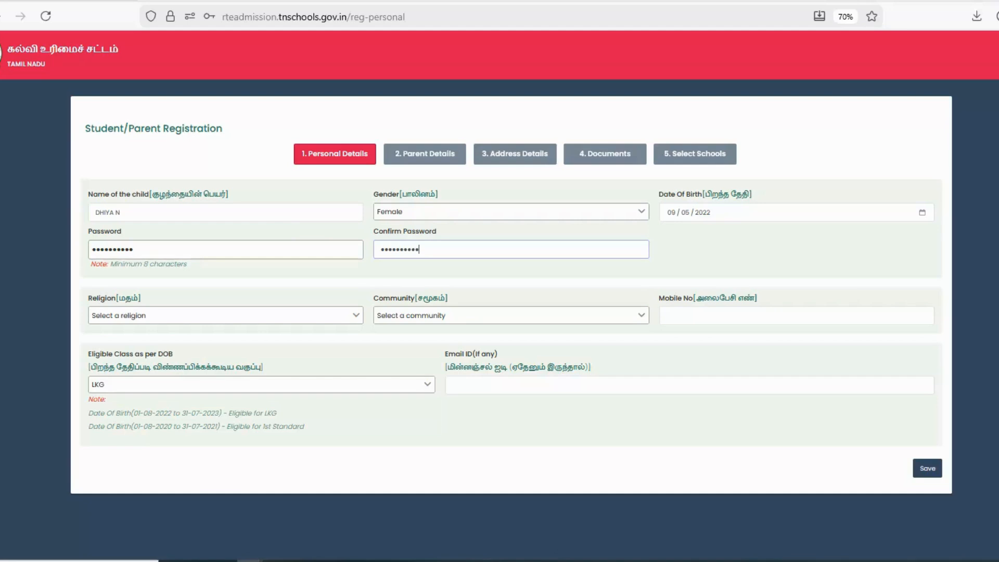
left_click(257, 315)
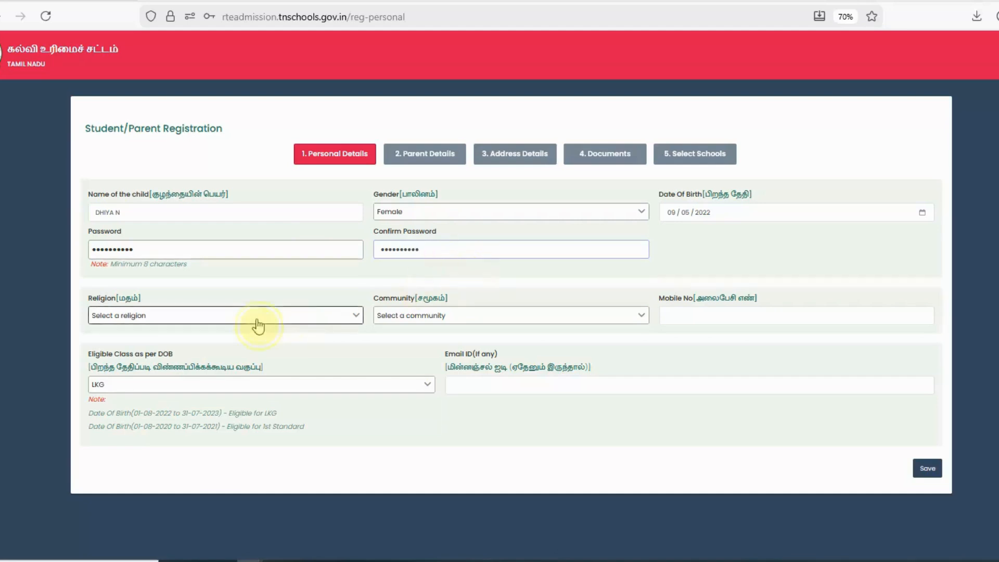
left_click(182, 333)
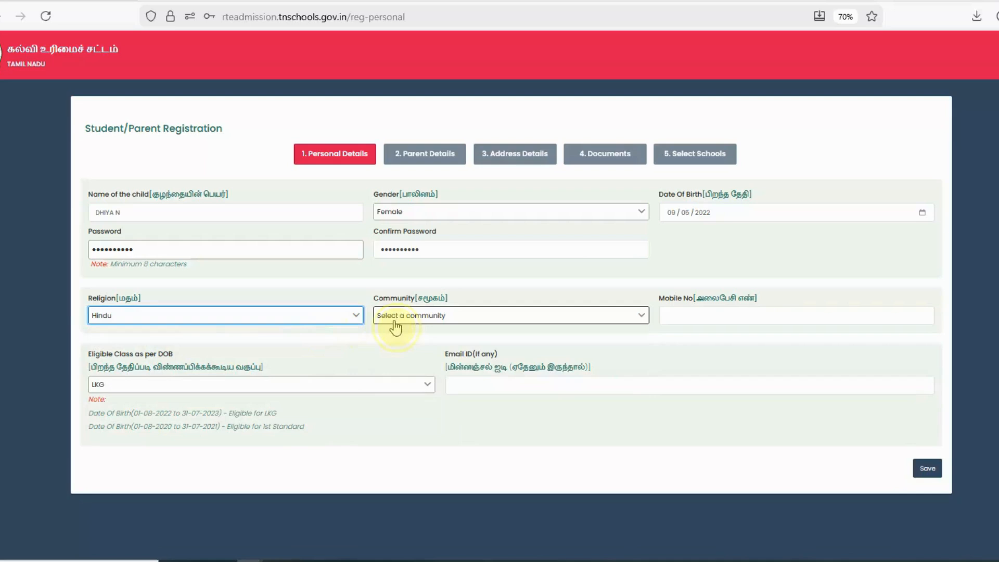
left_click(396, 325)
left_click(390, 350)
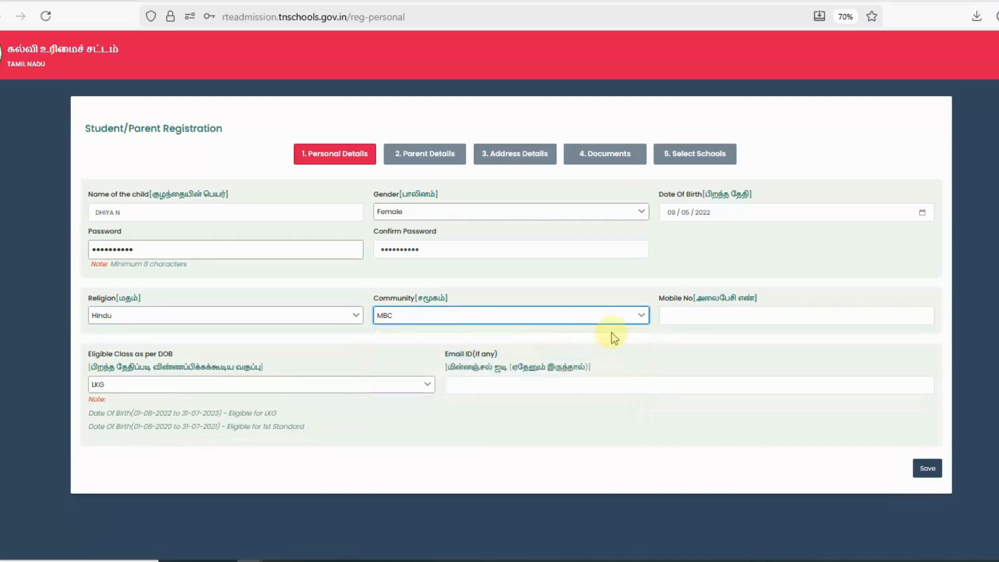
Fill in the parent's mobile number and e-mail address.
left_click(677, 316)
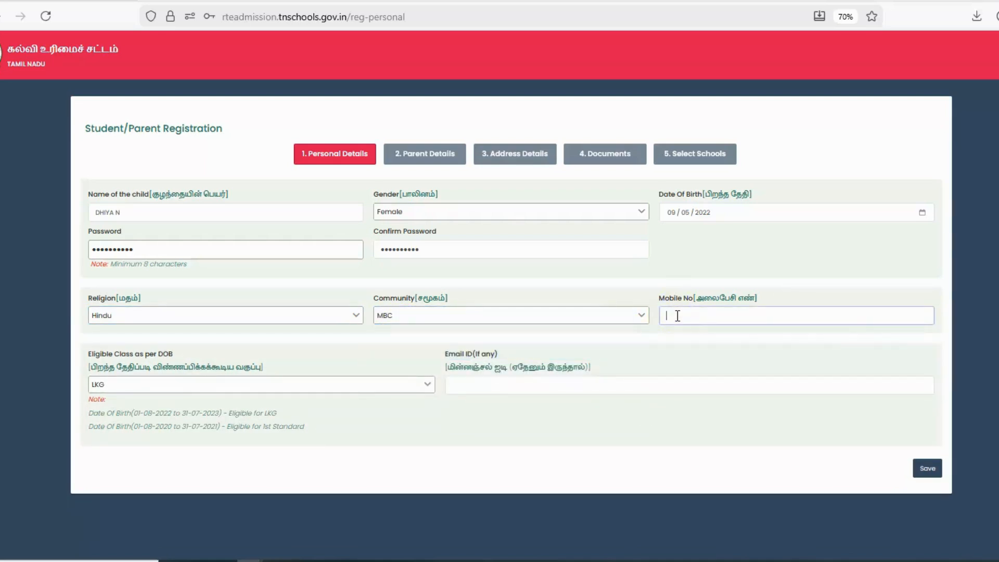
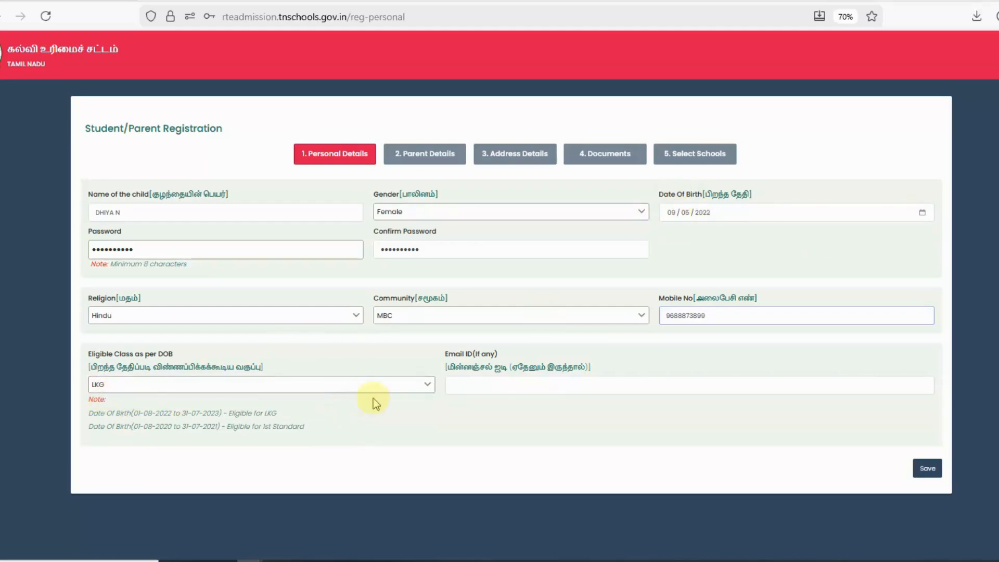
left_click(459, 385)
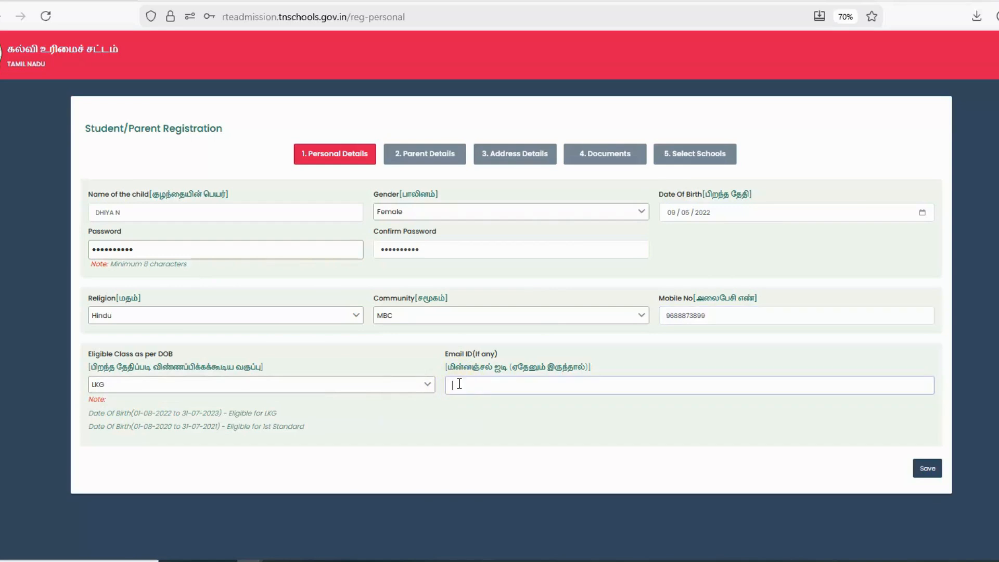
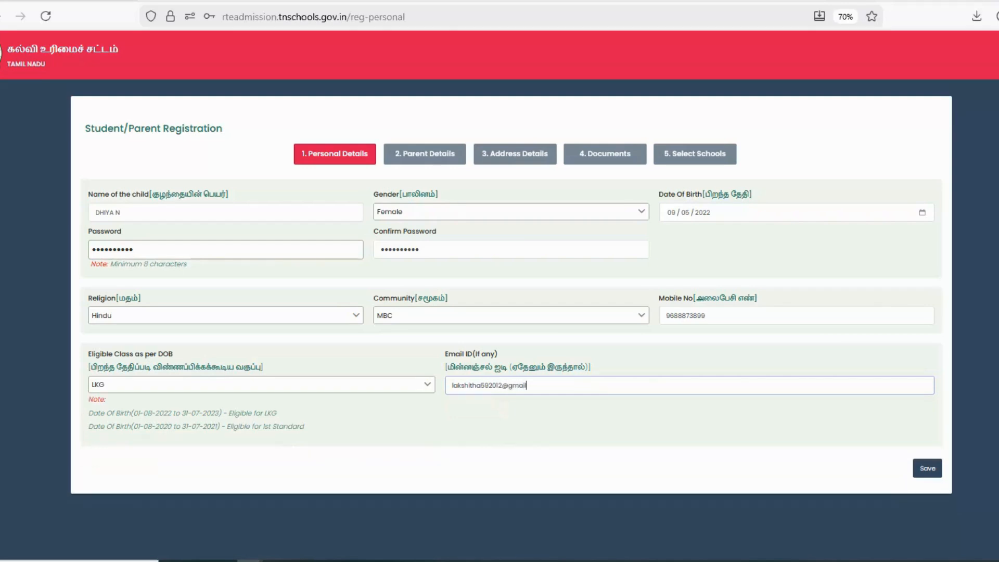
Save the personal details to register, declining the browser's password-save offer.
left_click(928, 469)
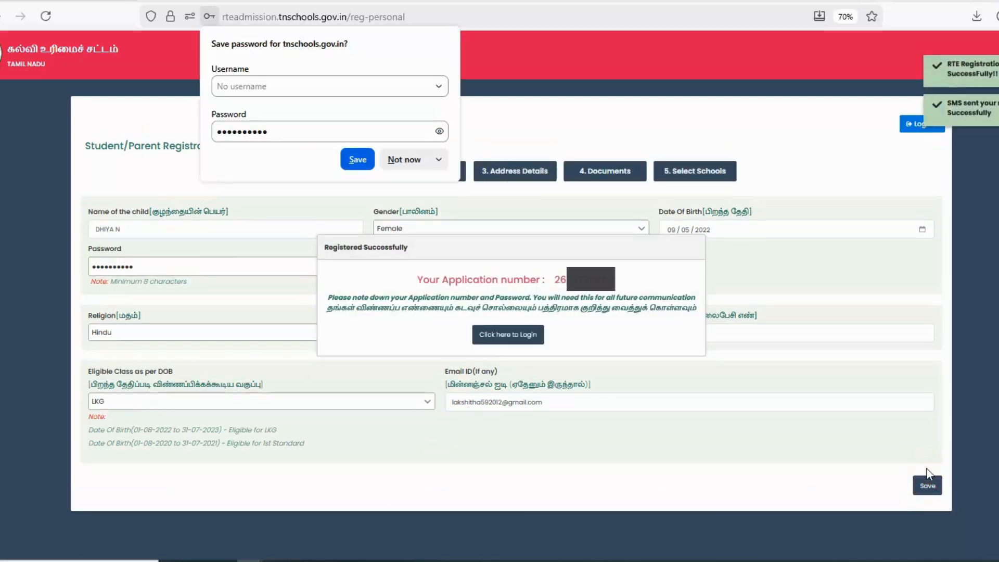
left_click(404, 160)
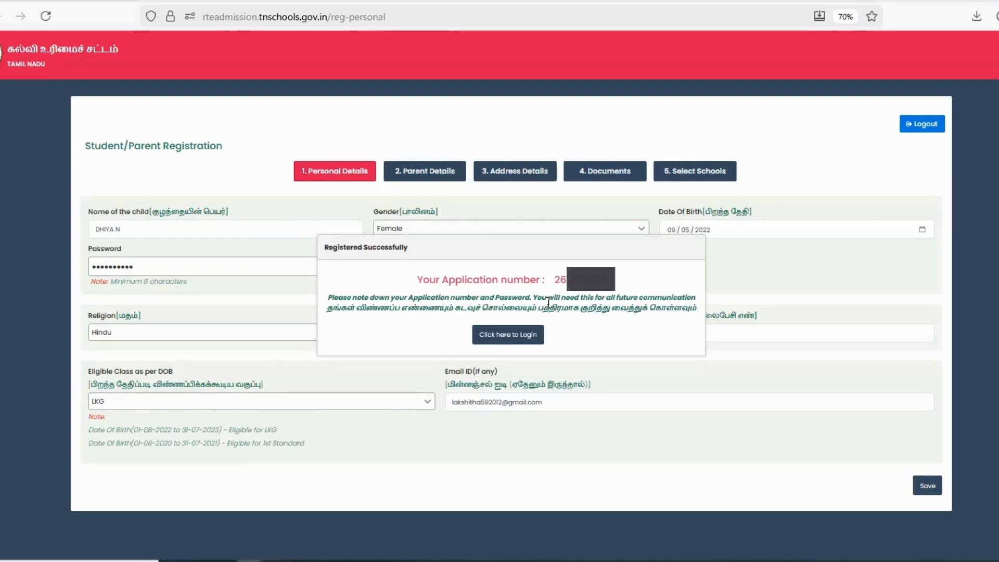
left_click(528, 333)
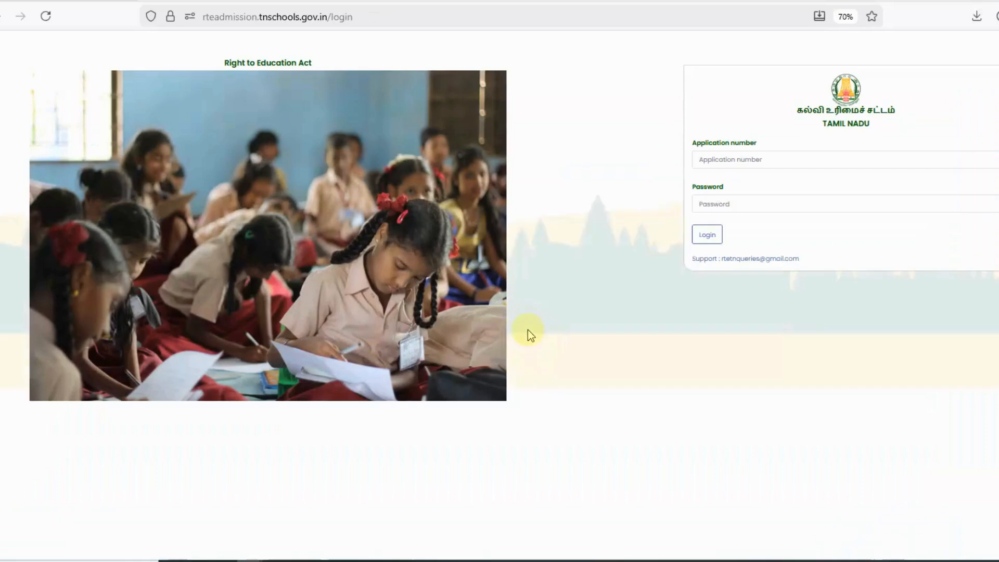
Log in with the new application number and the account password.
left_click(737, 162)
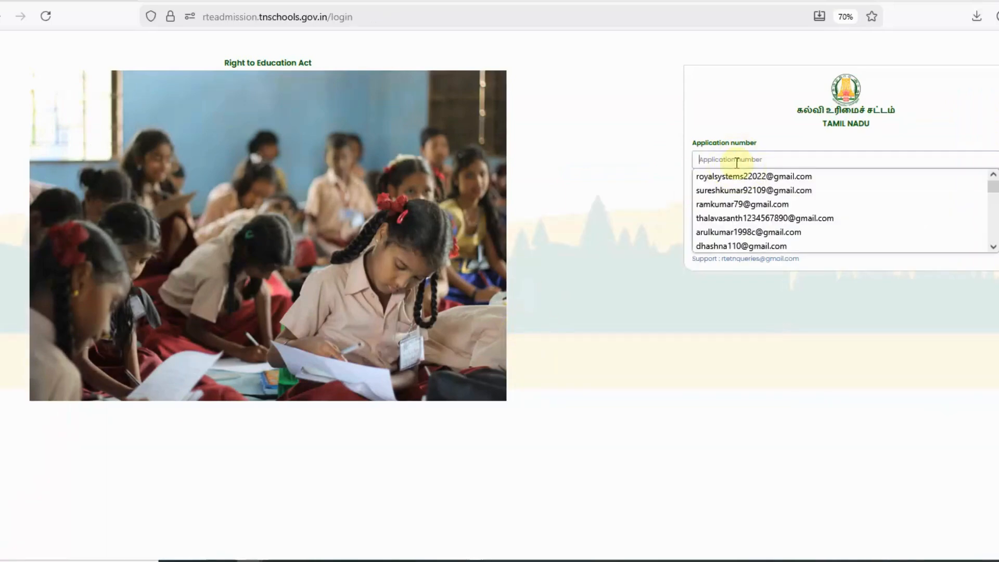
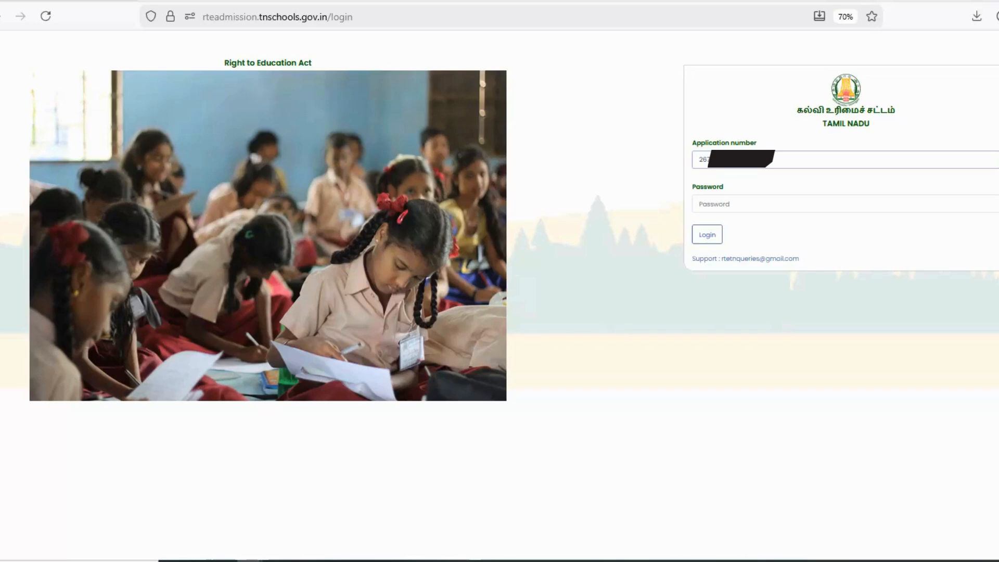
left_click(749, 205)
type("••")
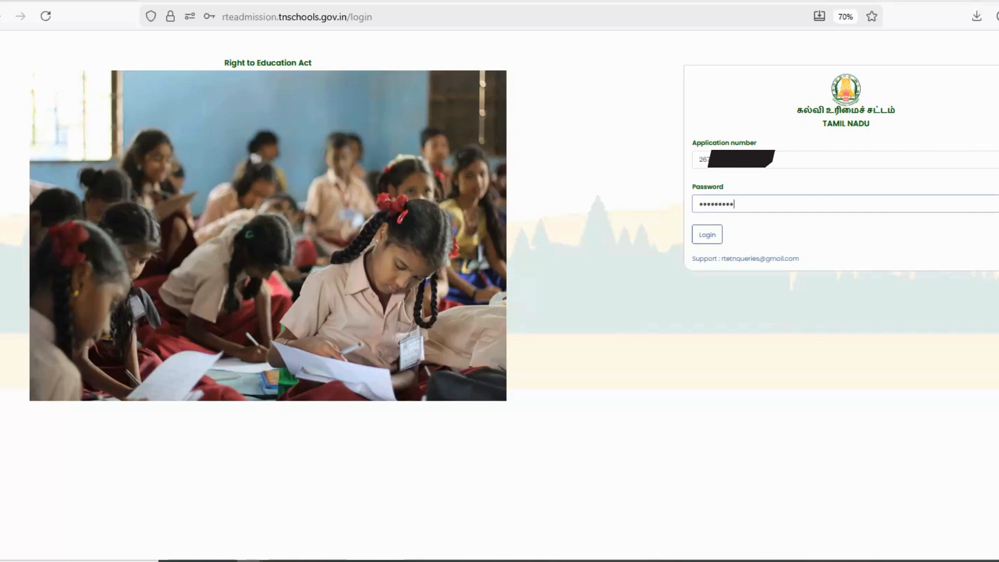
type("••••••••")
left_click(704, 239)
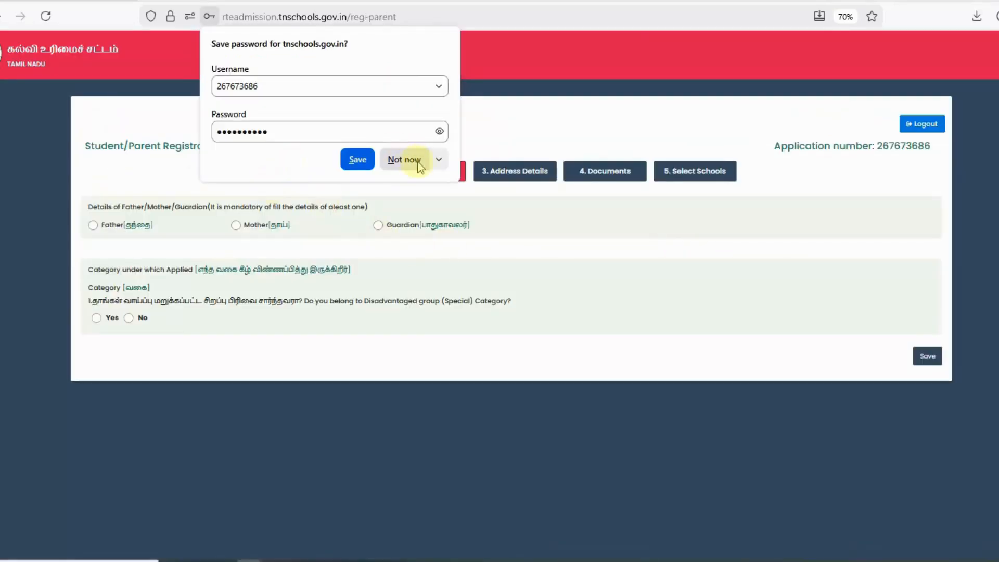
Enter the father's details: name, Private Job profession and annual income 72000.
left_click(407, 162)
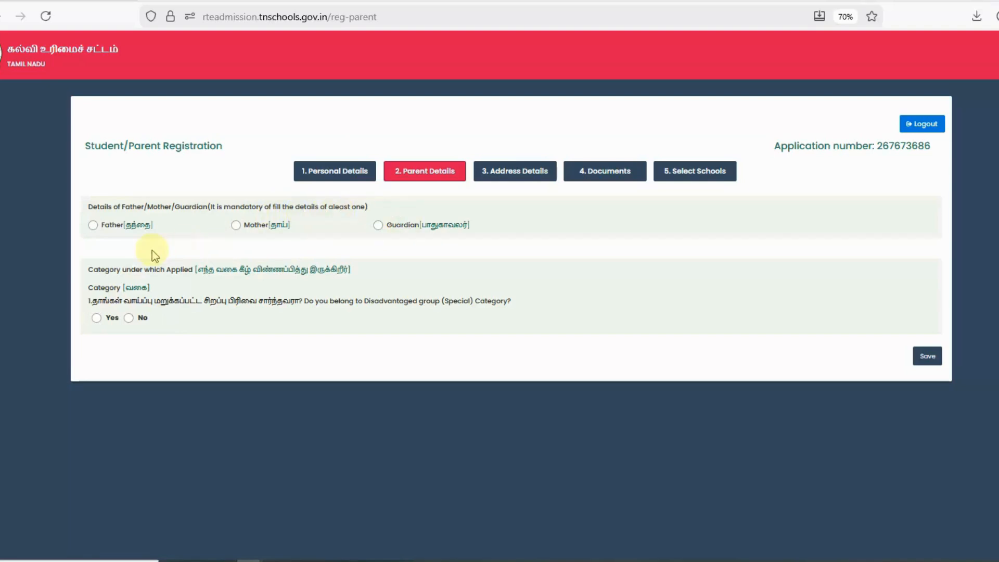
left_click(93, 226)
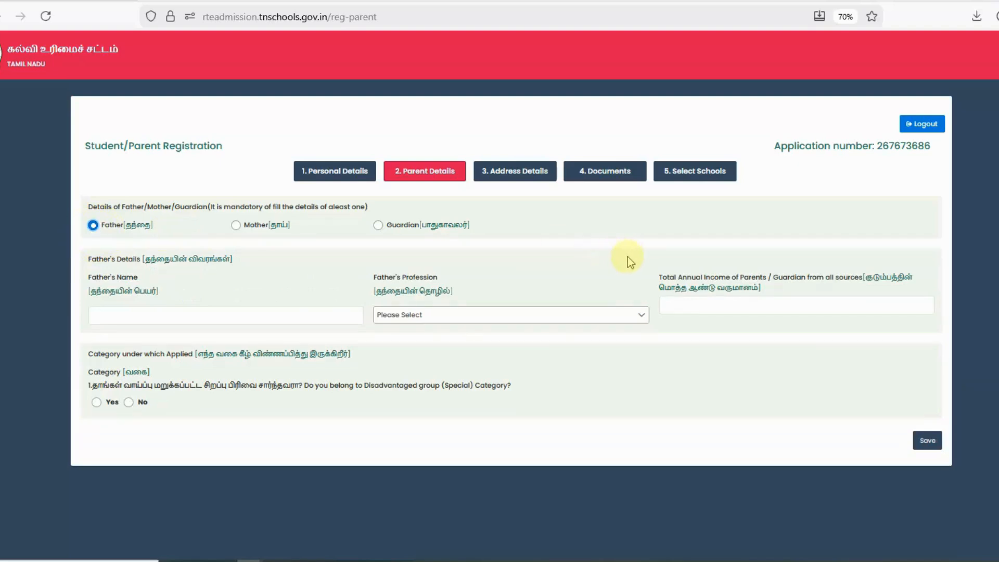
left_click(219, 315)
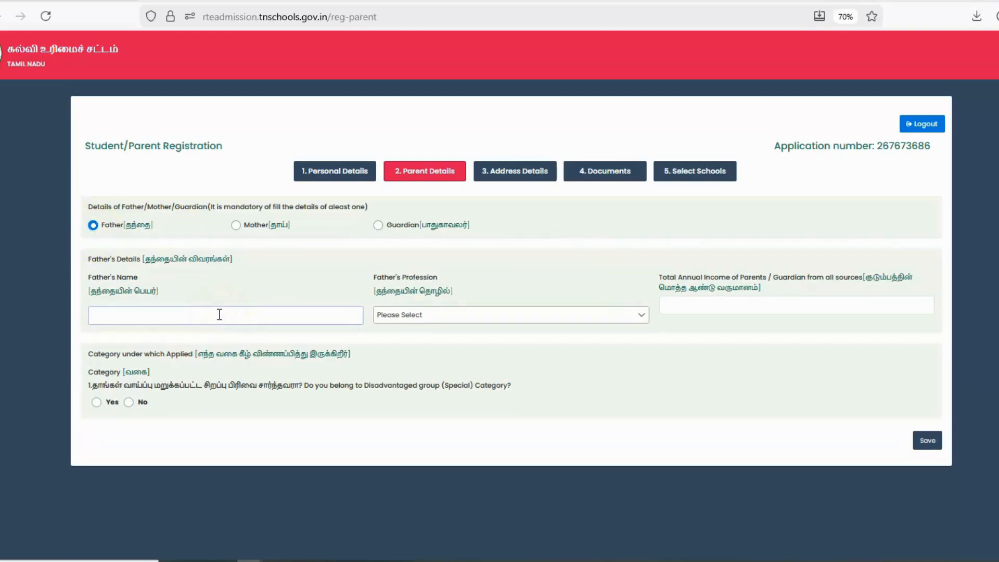
type("nedunchezhian")
key("Tab")
left_click(409, 315)
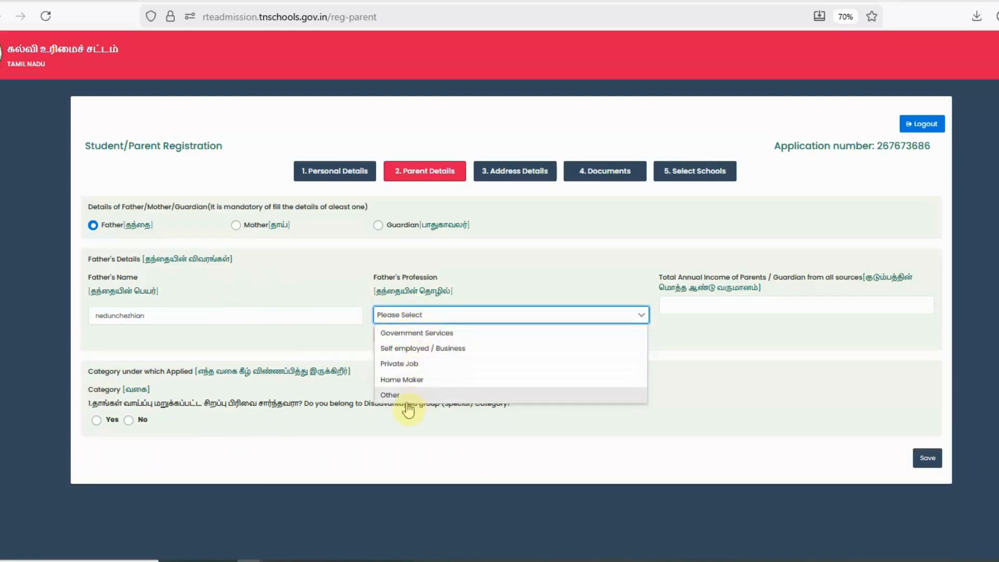
left_click(438, 366)
left_click(675, 310)
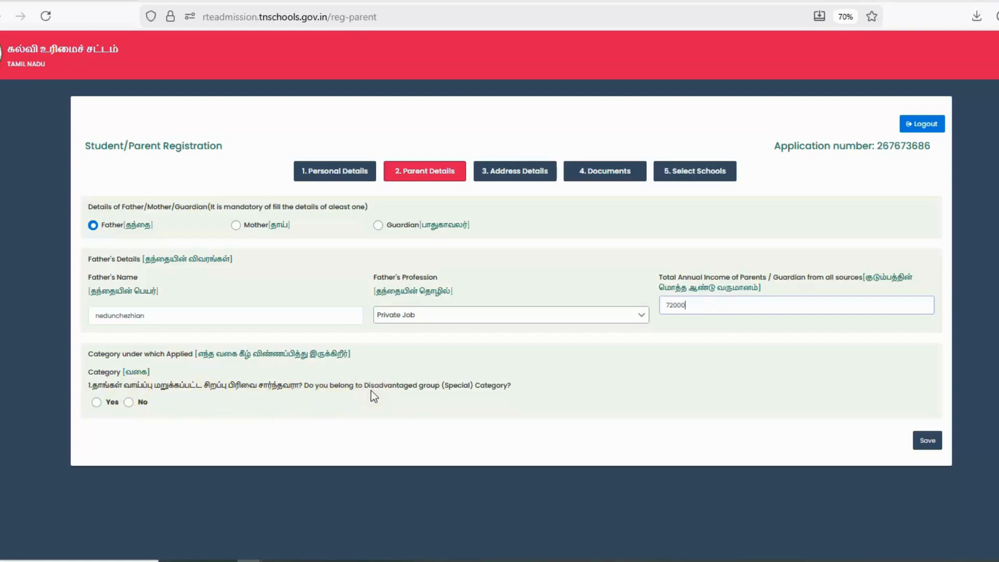
Answer the category questions, choose the MBC sub-category, and save the parent details.
left_click(128, 404)
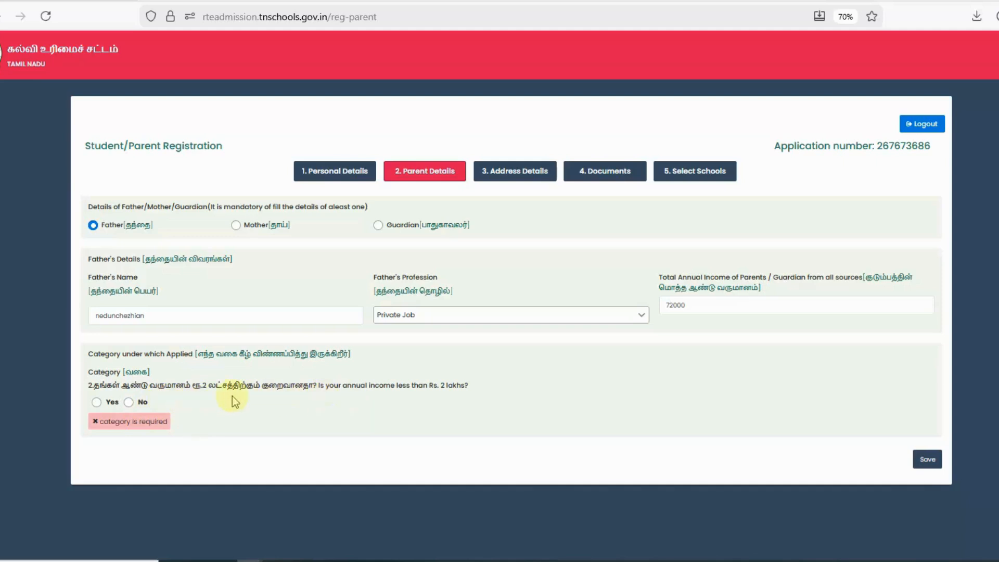
left_click(129, 403)
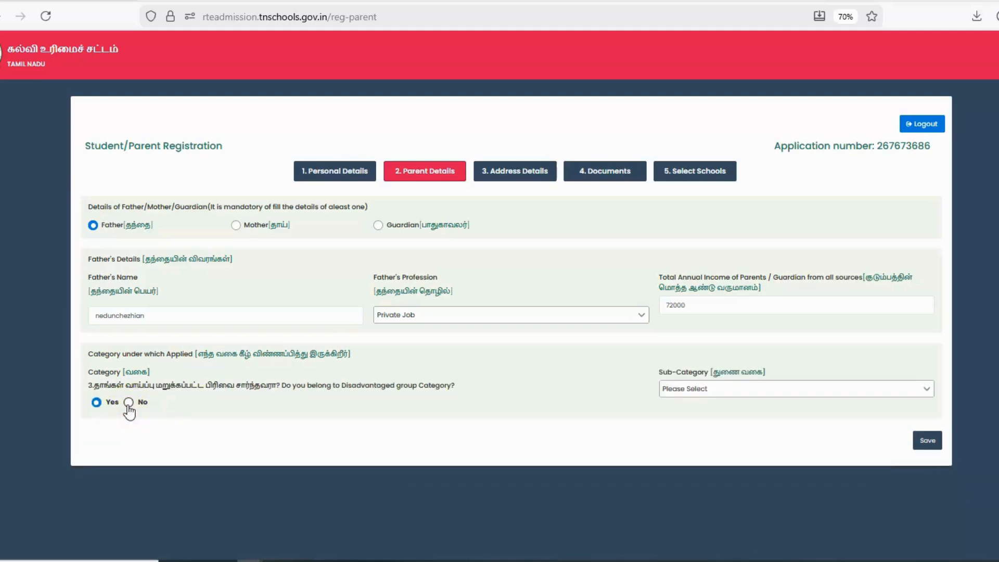
left_click(681, 395)
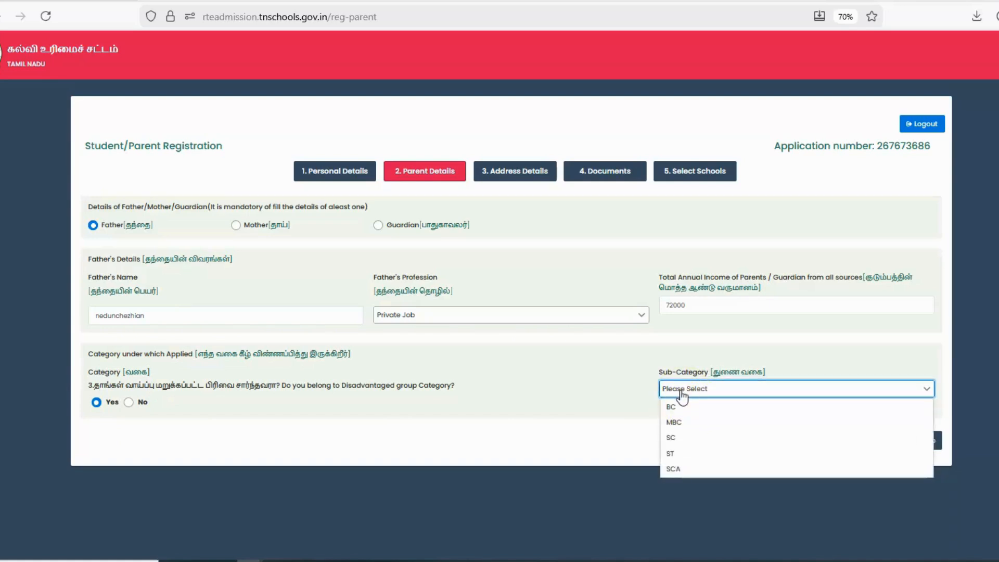
left_click(675, 423)
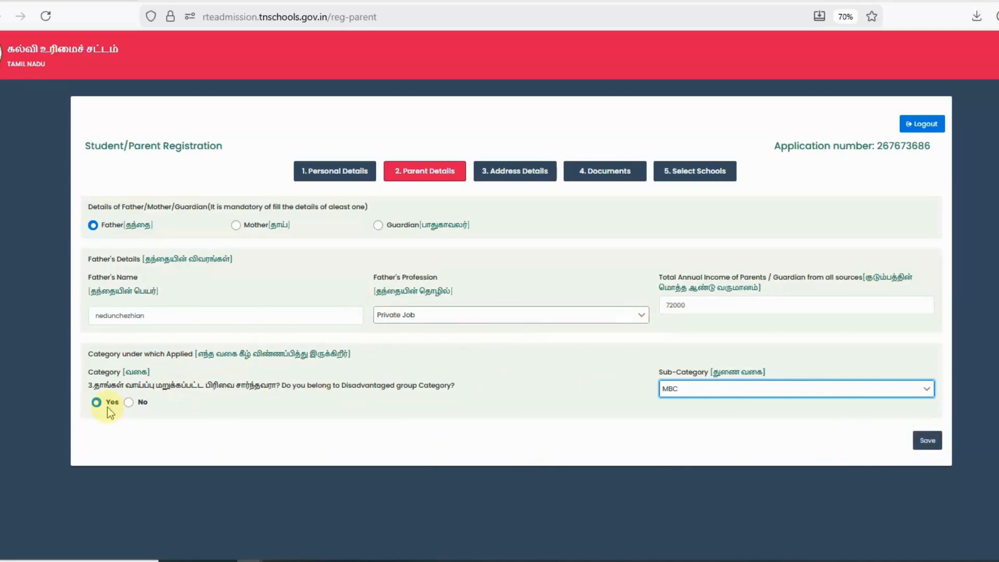
left_click(926, 443)
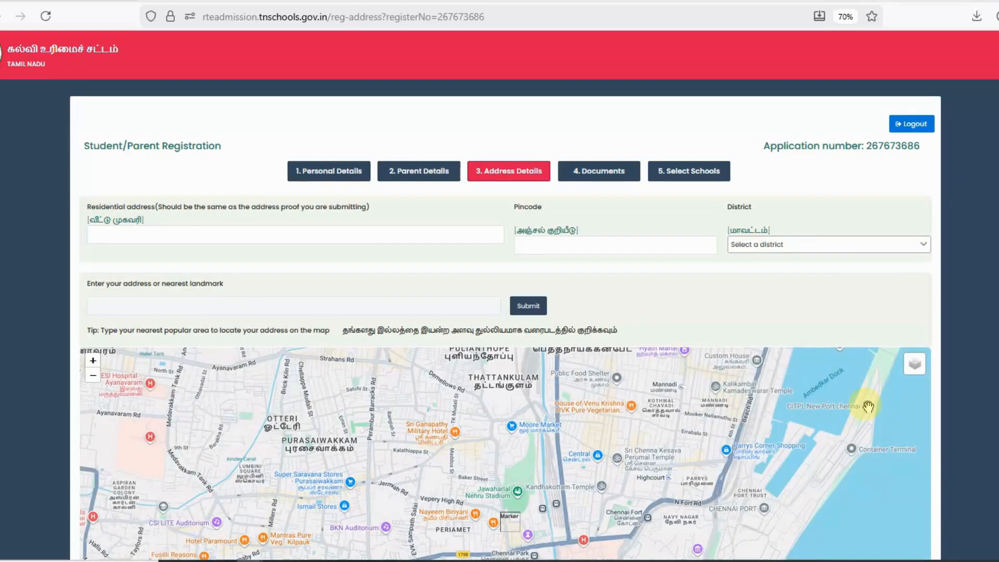
Enter the residential street address and pincode, and choose CUDDALORE as the district.
left_click(126, 238)
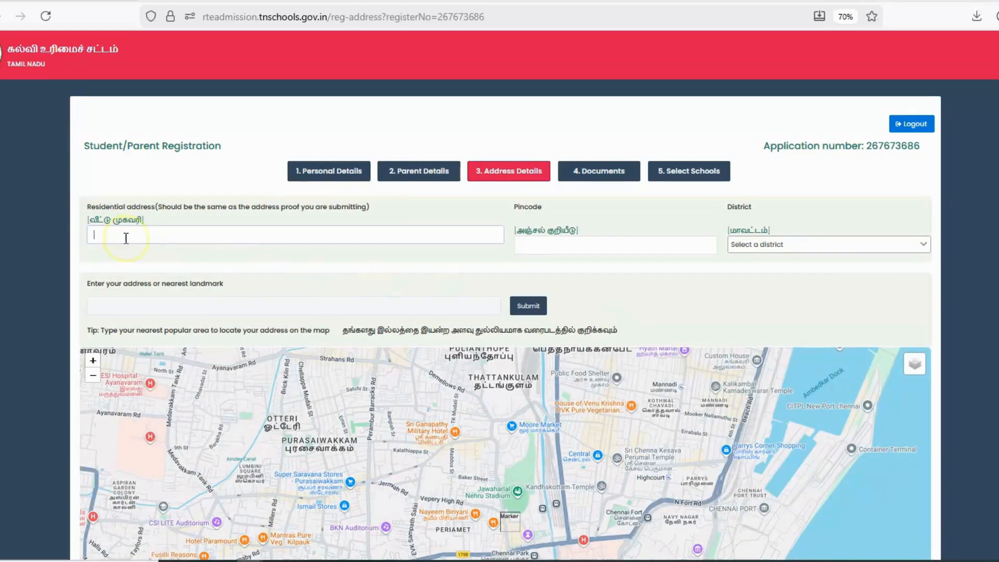
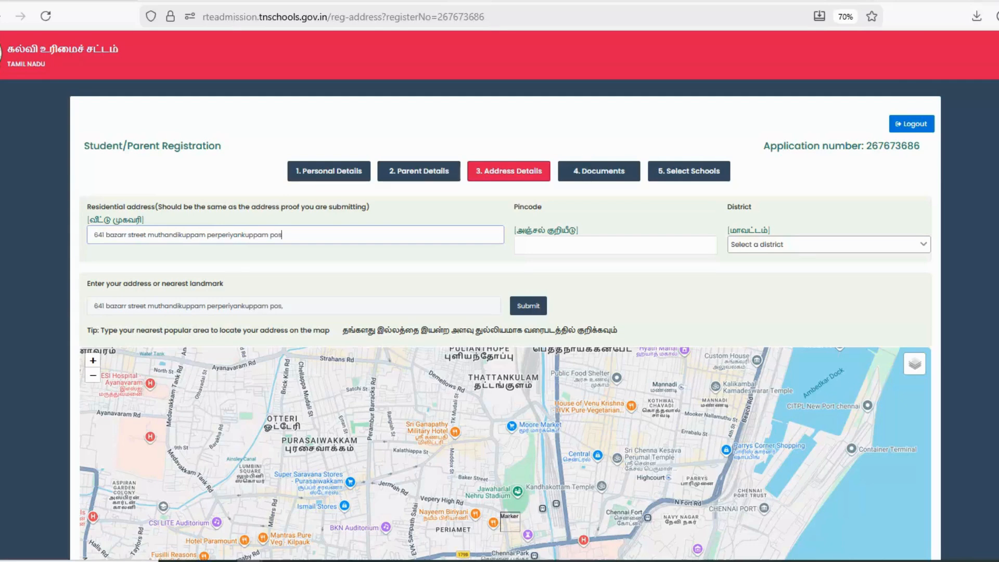
left_click(565, 243)
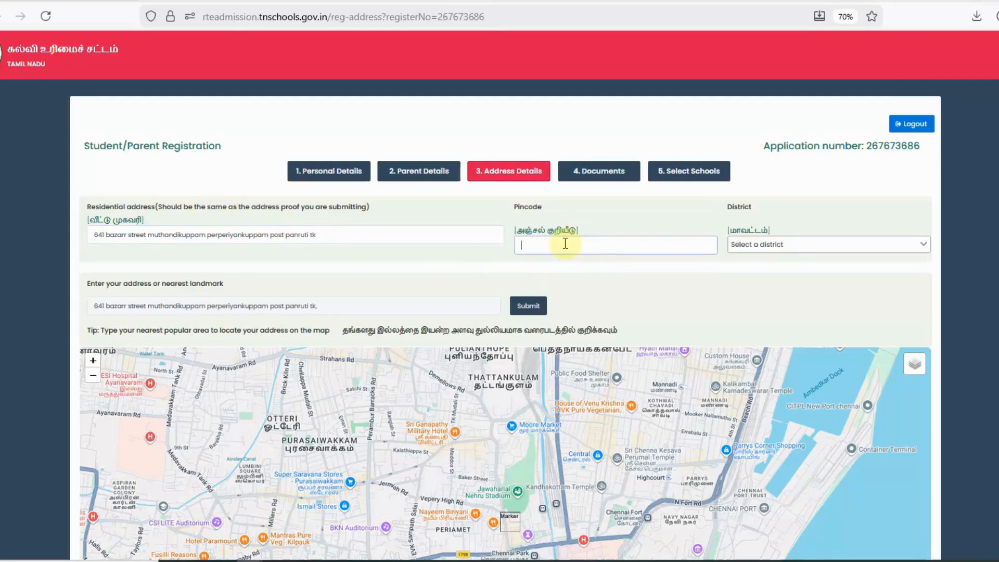
type("60780")
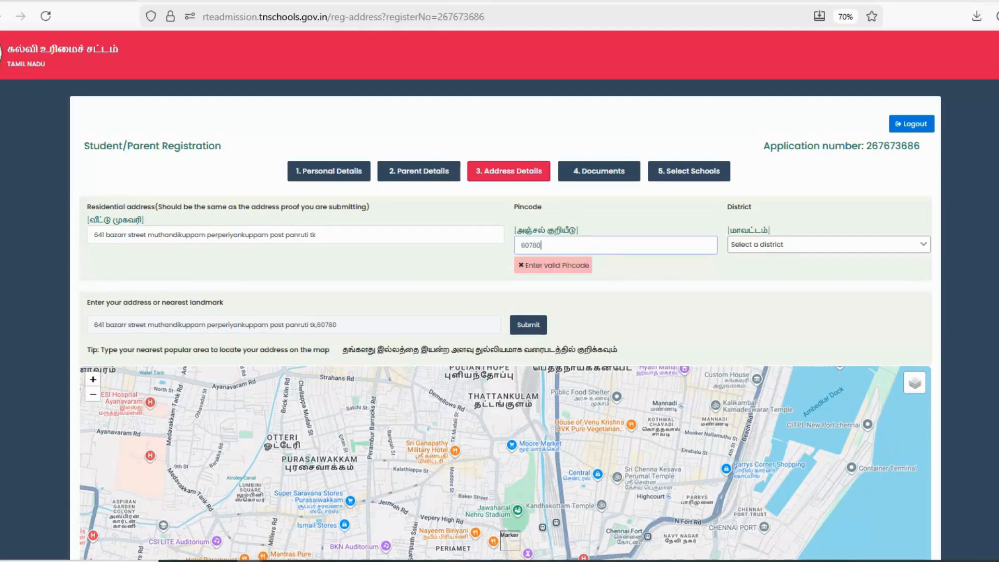
type("5")
left_click(758, 249)
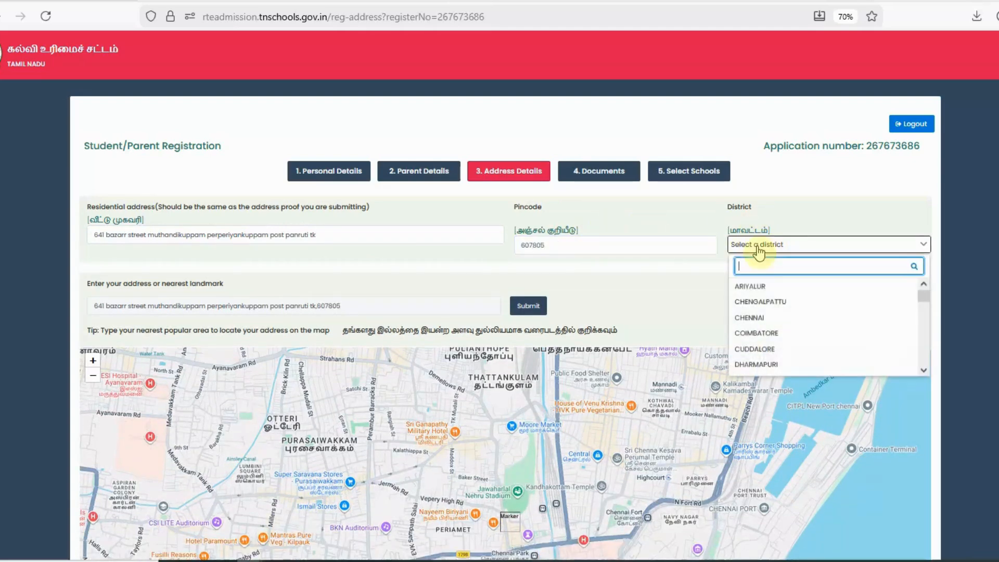
left_click(755, 349)
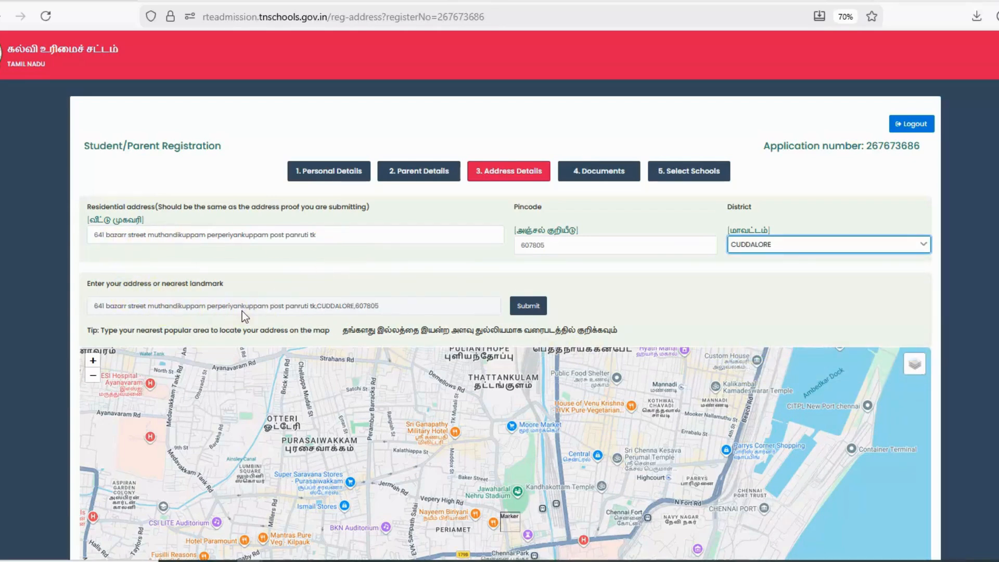
Locate the address on the map and drag the home pin toward Perperiyankuppam.
left_click(528, 308)
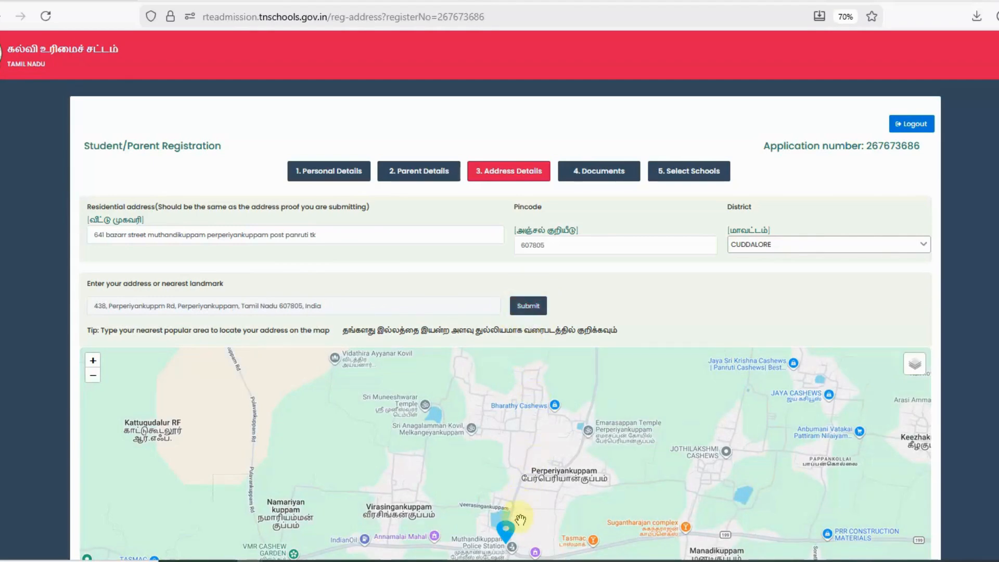
left_click(509, 534)
left_click_drag(510, 535, 513, 444)
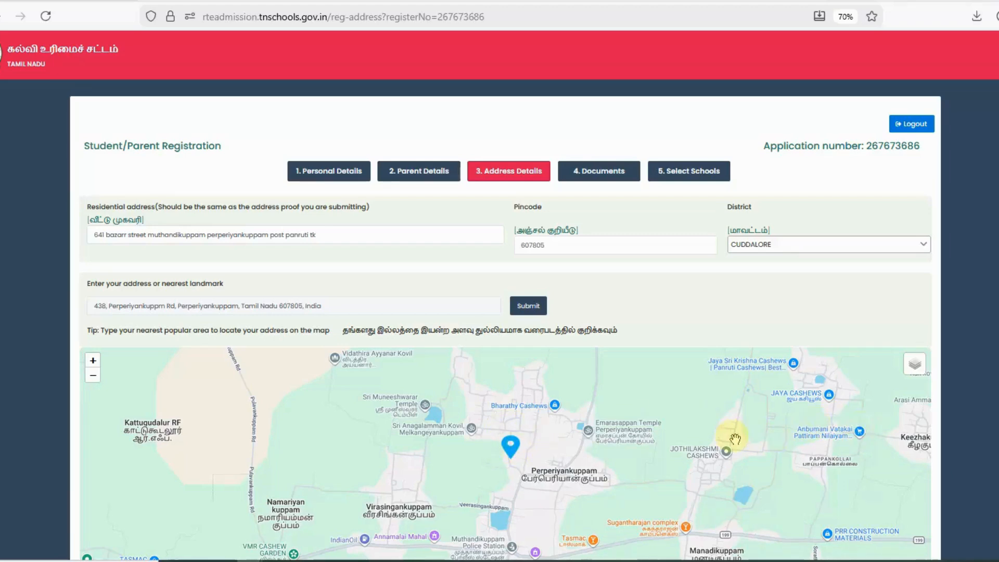
scroll(765, 413, "down", 1)
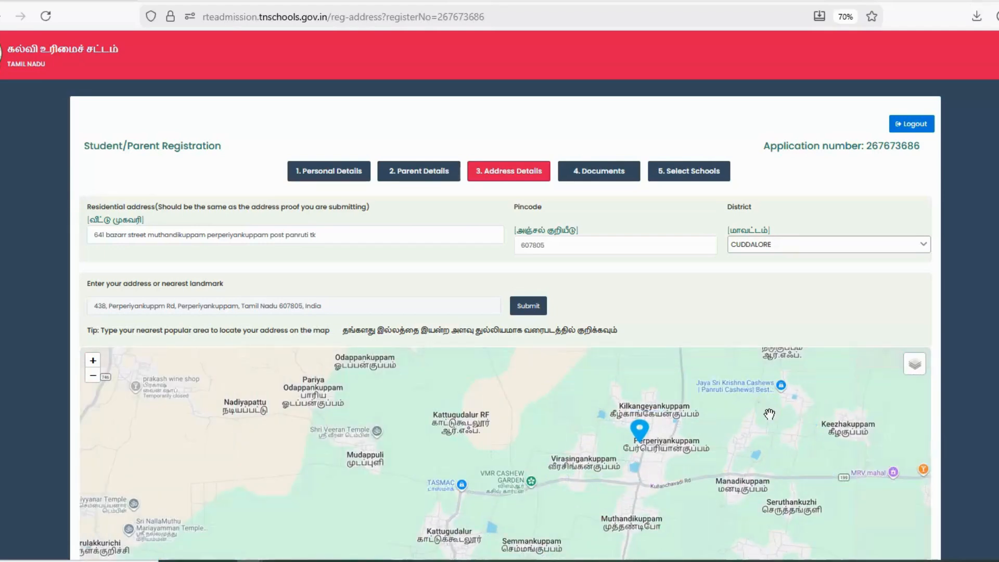
scroll(995, 392, "down", 5)
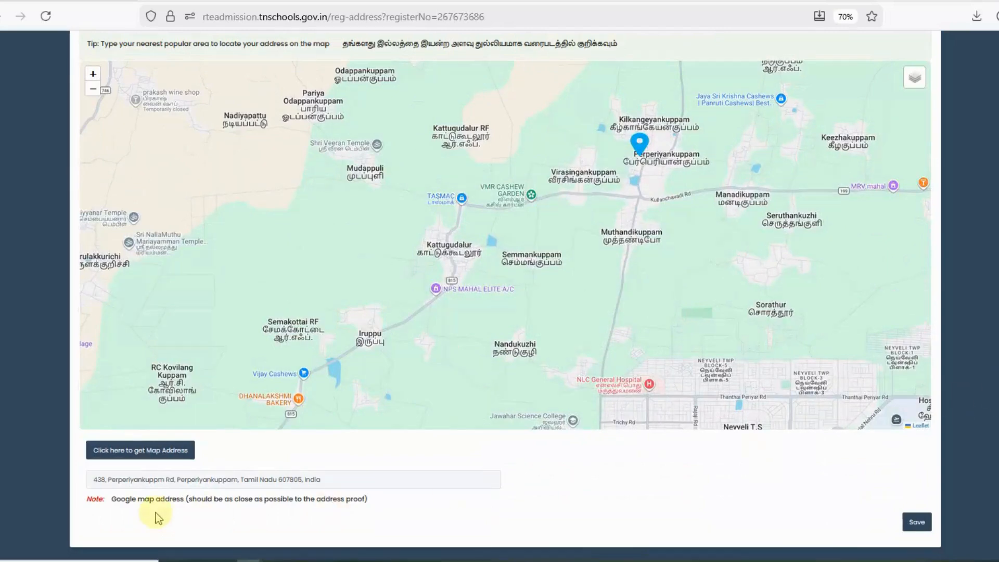
Fetch the map address from the pin, save, and confirm the address.
left_click(128, 456)
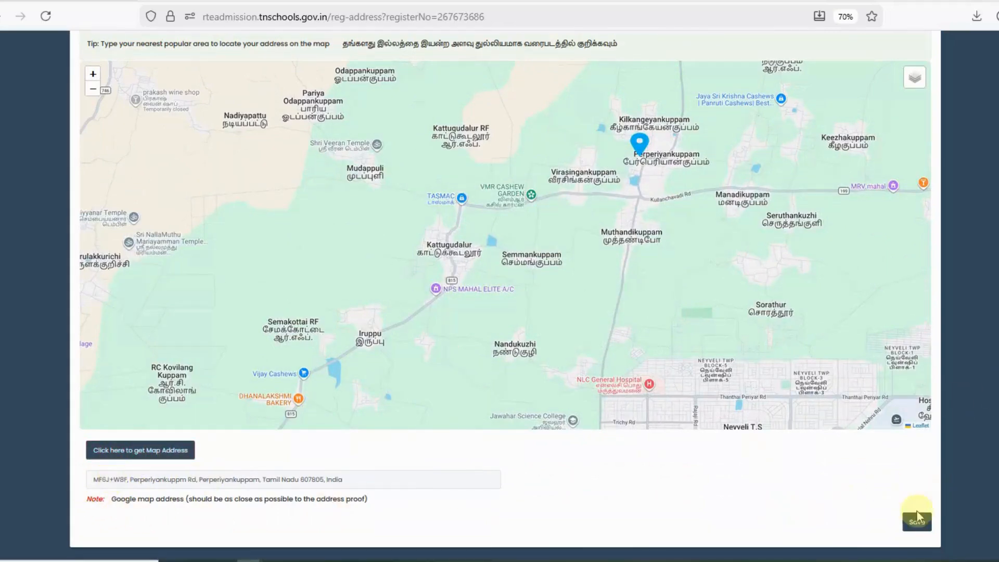
left_click(914, 528)
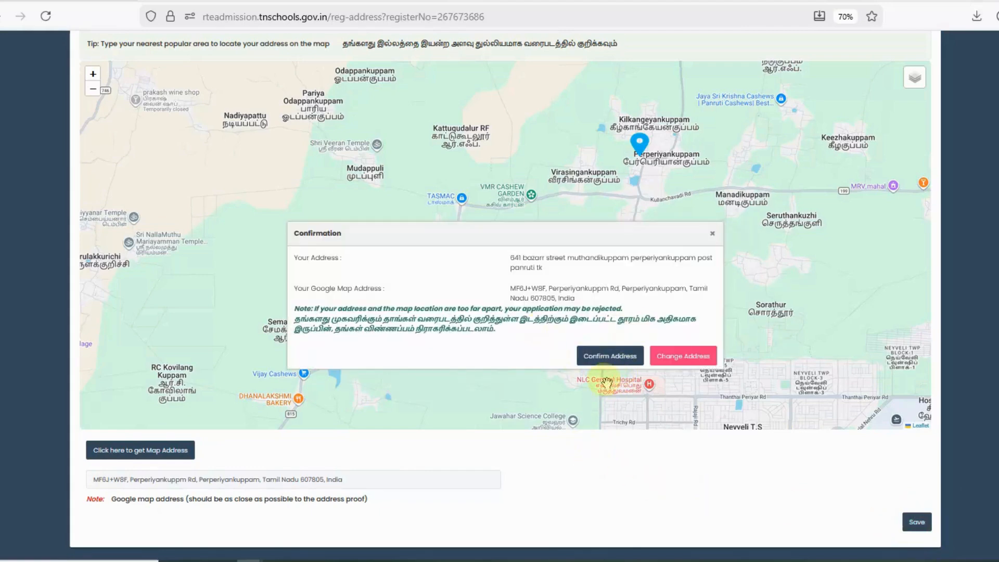
left_click(595, 364)
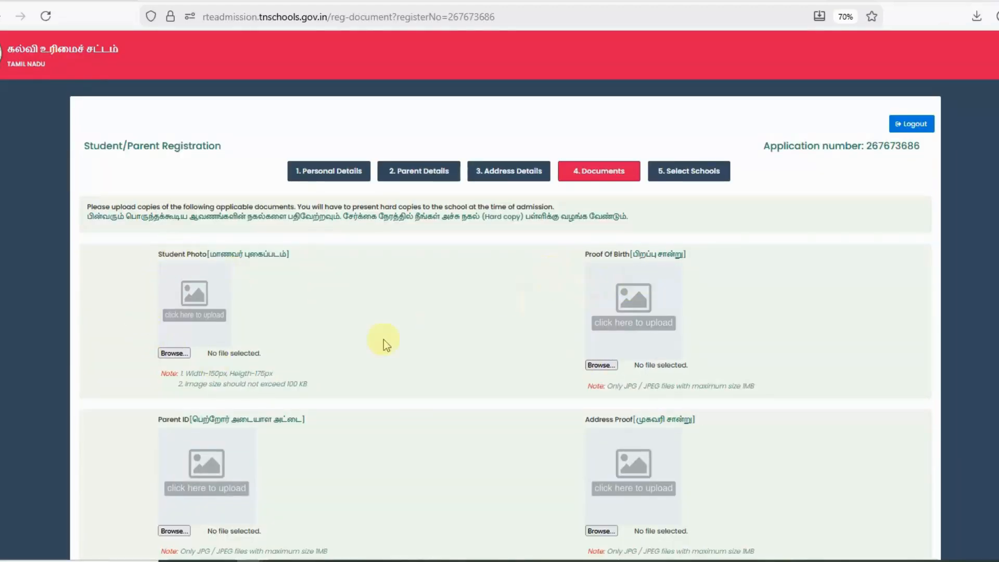
Upload PHOTO.jpeg from the Downloads/RTE folder as the student photo.
scroll(163, 394, "down", 2)
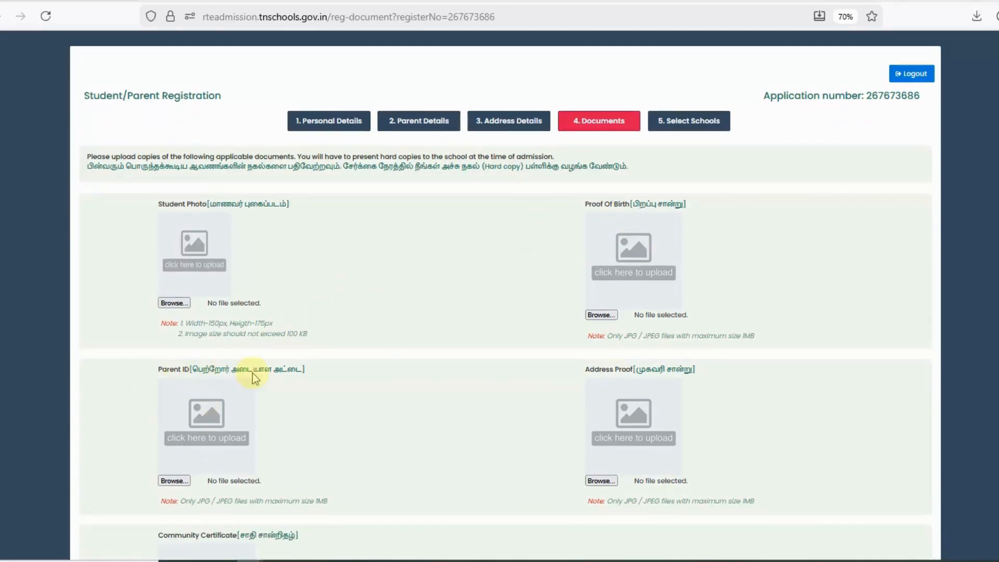
scroll(252, 428, "down", 2)
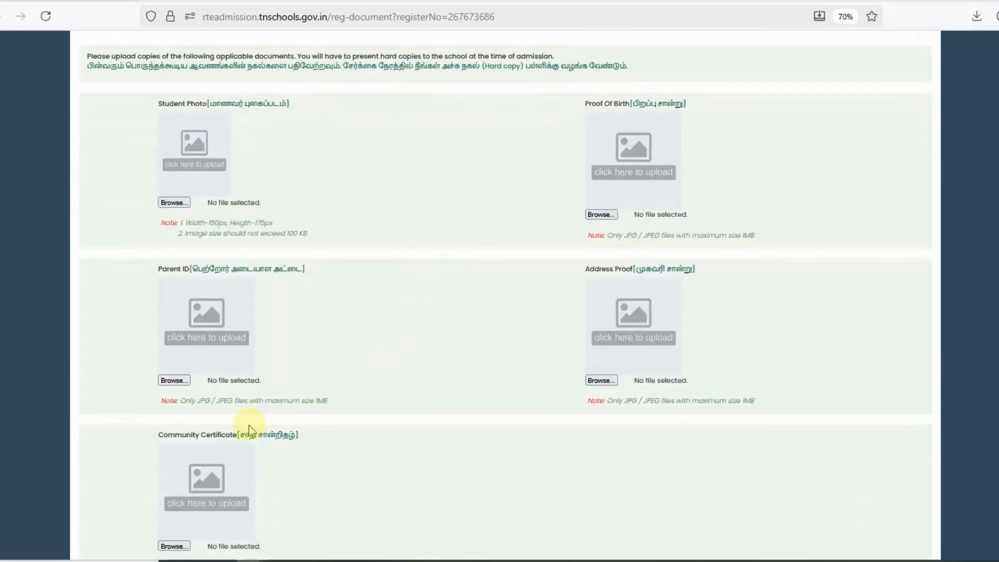
scroll(263, 425, "up", 2)
left_click(174, 306)
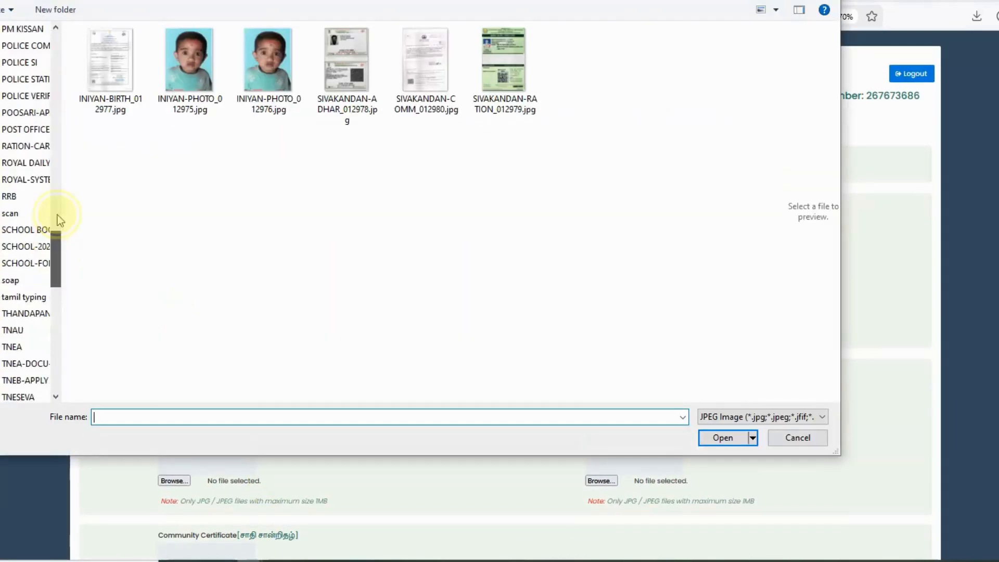
scroll(57, 214, "up", 10)
left_click(21, 74)
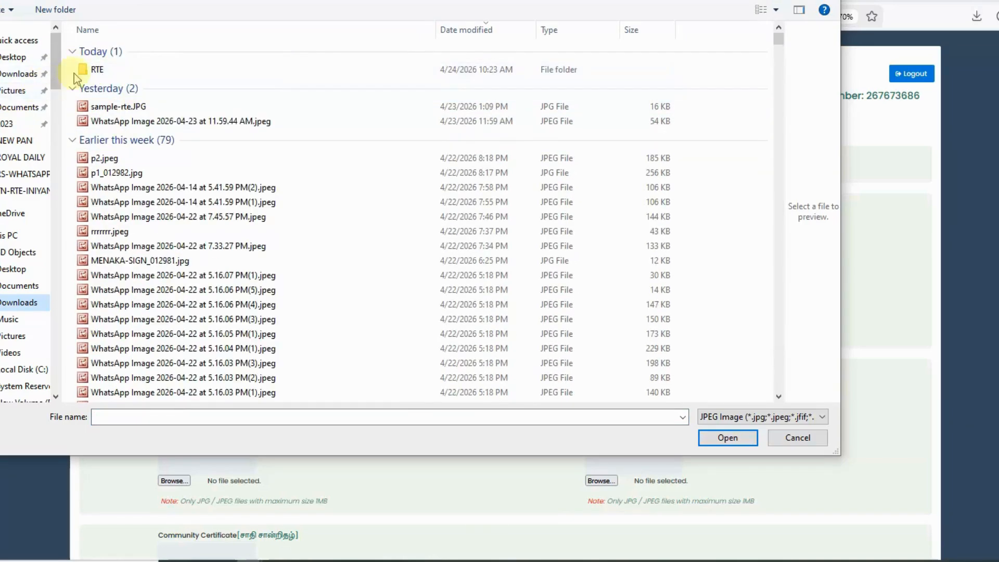
double_click(80, 70)
left_click(355, 75)
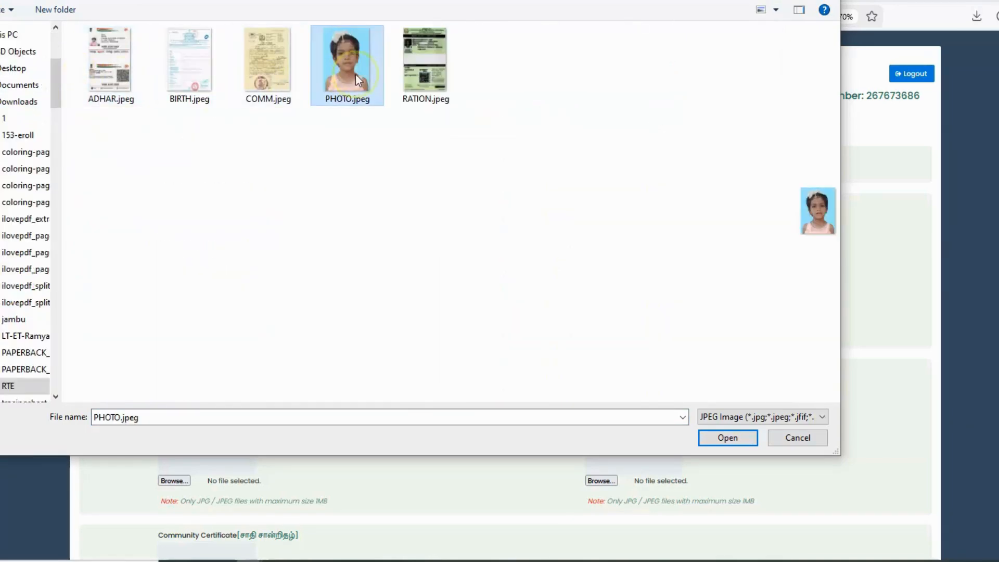
double_click(355, 78)
Upload BIRTH.jpeg as proof of birth and ADHAR.jpeg as the parent ID.
left_click(608, 317)
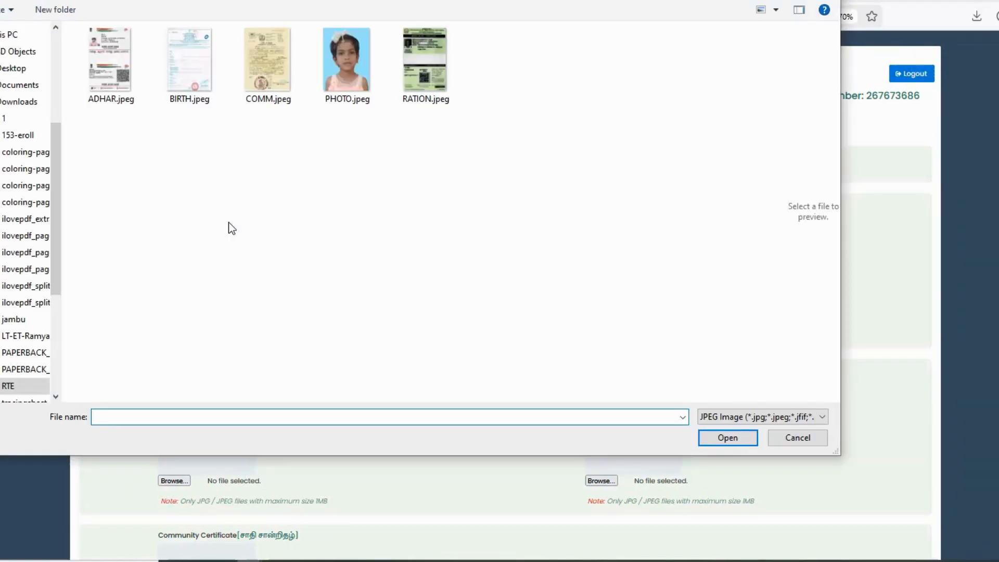
left_click(110, 90)
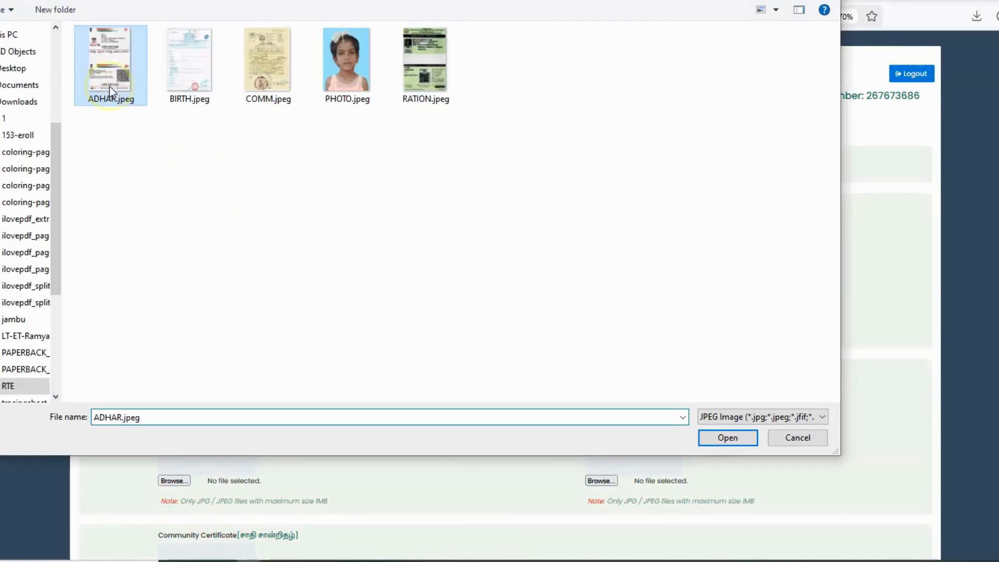
double_click(189, 80)
left_click(172, 479)
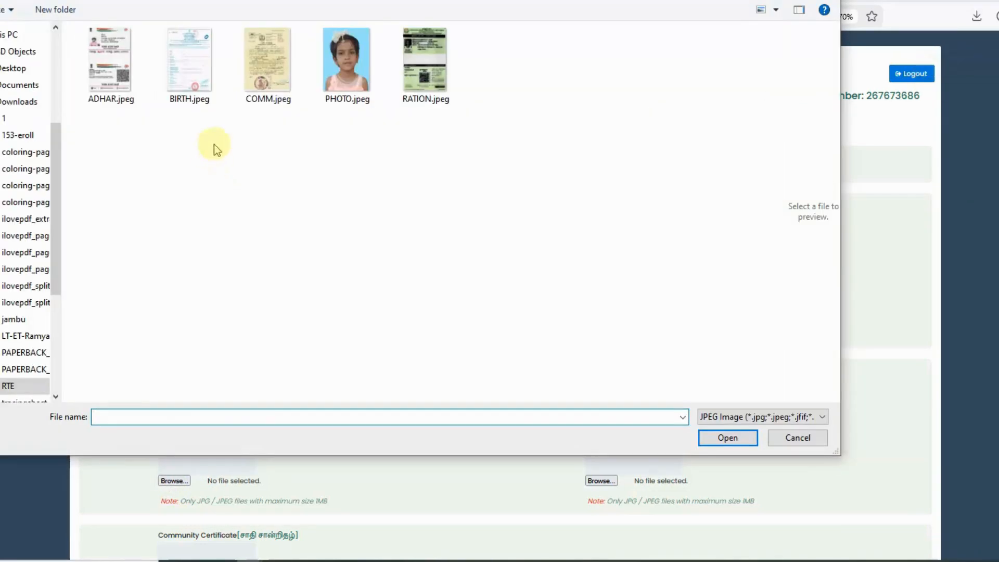
left_click(114, 80)
double_click(115, 80)
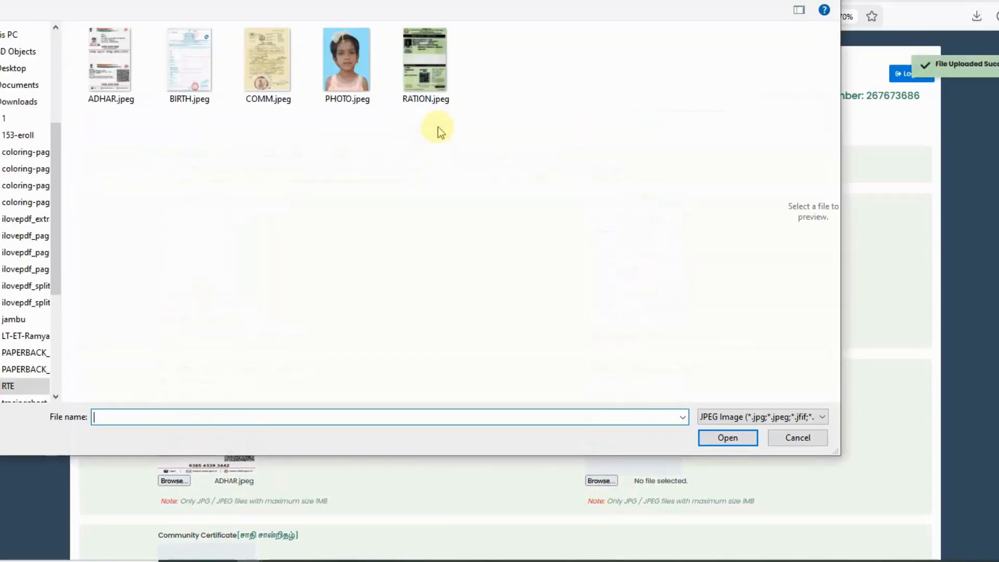
Upload RATION.jpeg as address proof and COMM.jpeg as community certificate, then save.
double_click(422, 87)
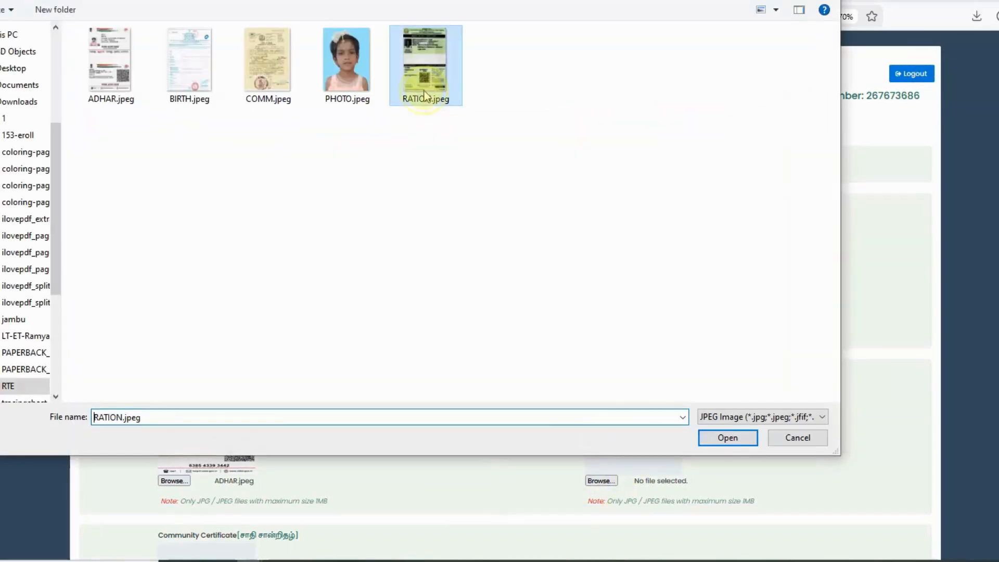
scroll(296, 337, "down", 1)
scroll(296, 342, "down", 2)
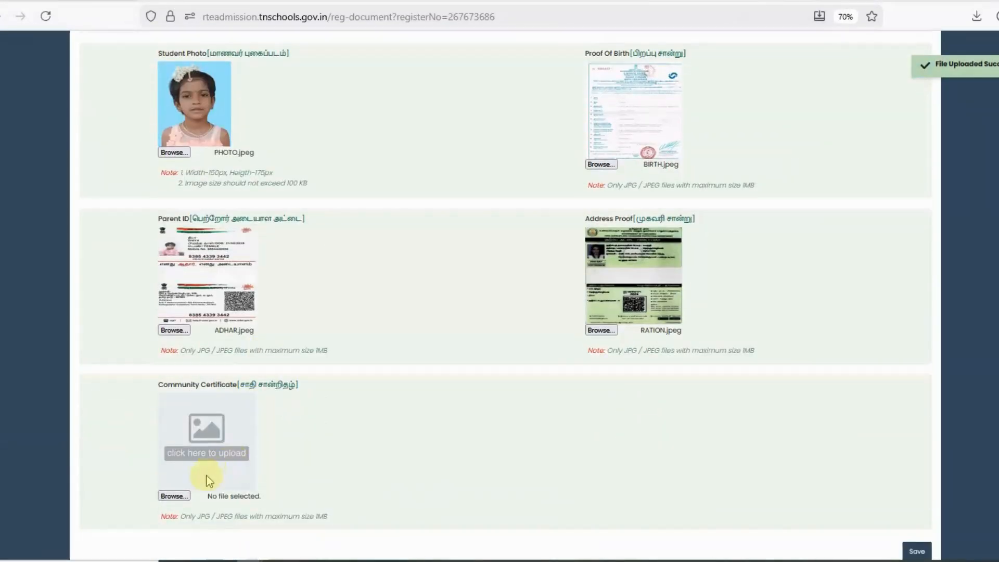
left_click(176, 484)
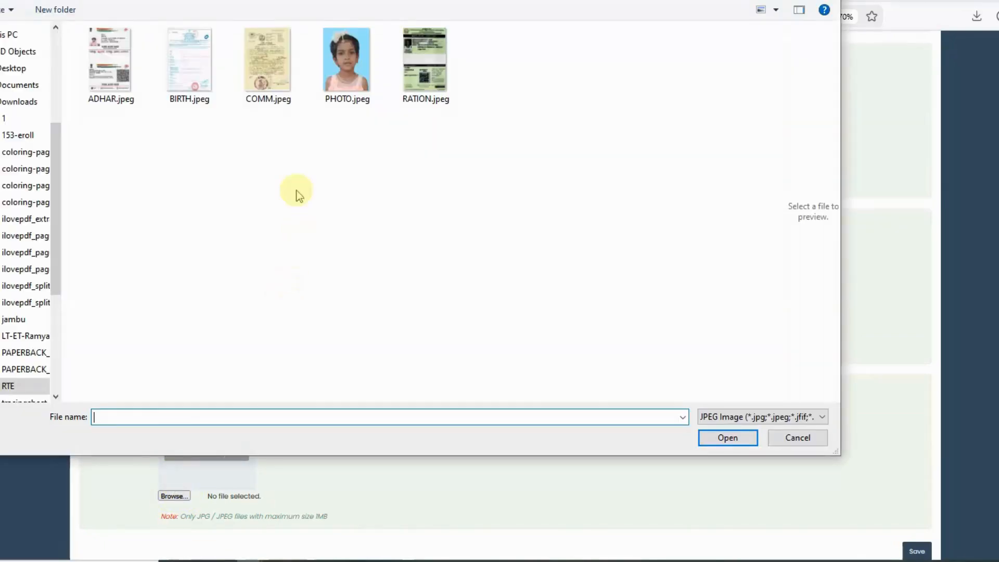
double_click(271, 97)
scroll(792, 482, "down", 1)
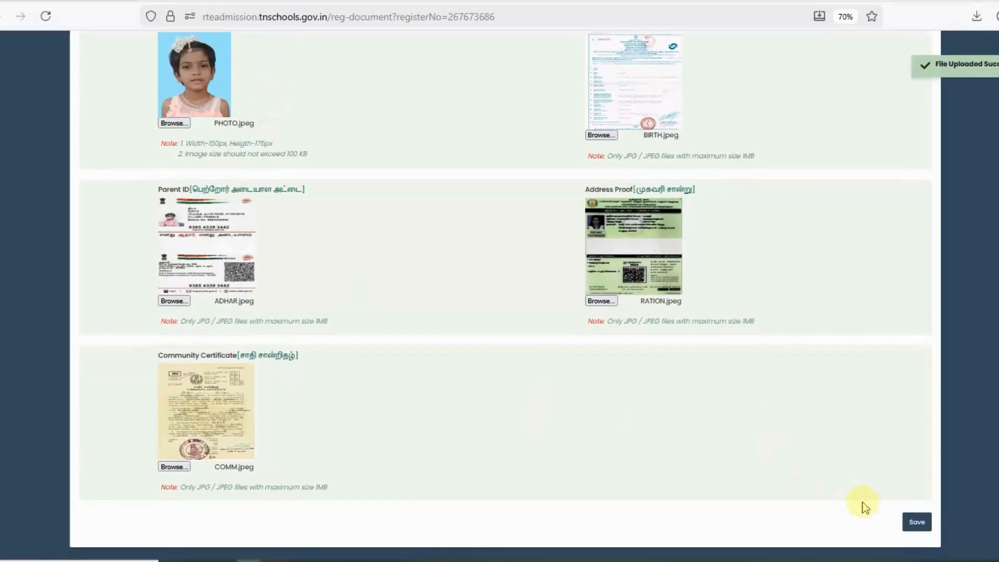
left_click(919, 524)
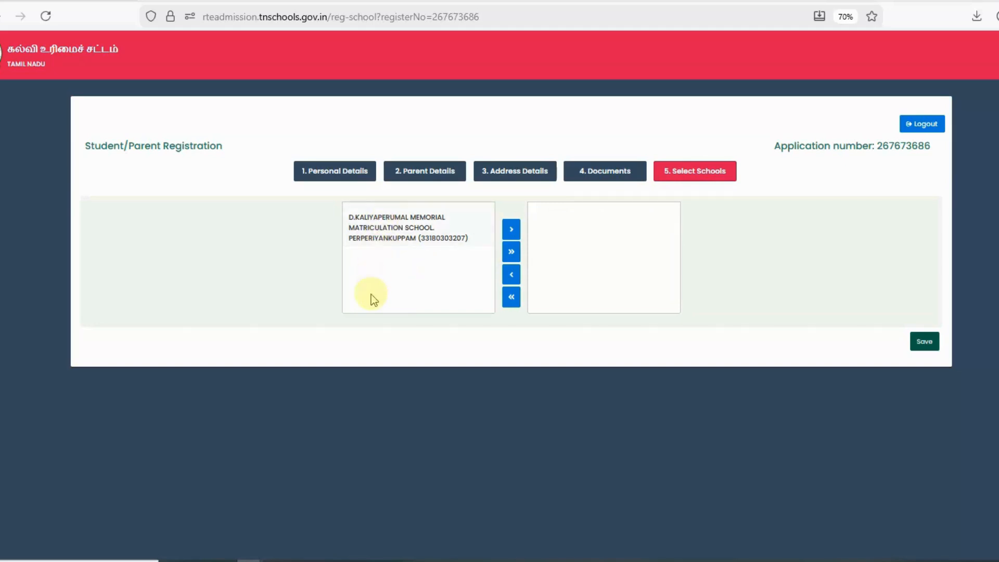
Add D.KALIYAPERUMAL MEMORIAL MATRICULATION SCHOOL to the chosen schools and save the application.
left_click(384, 239)
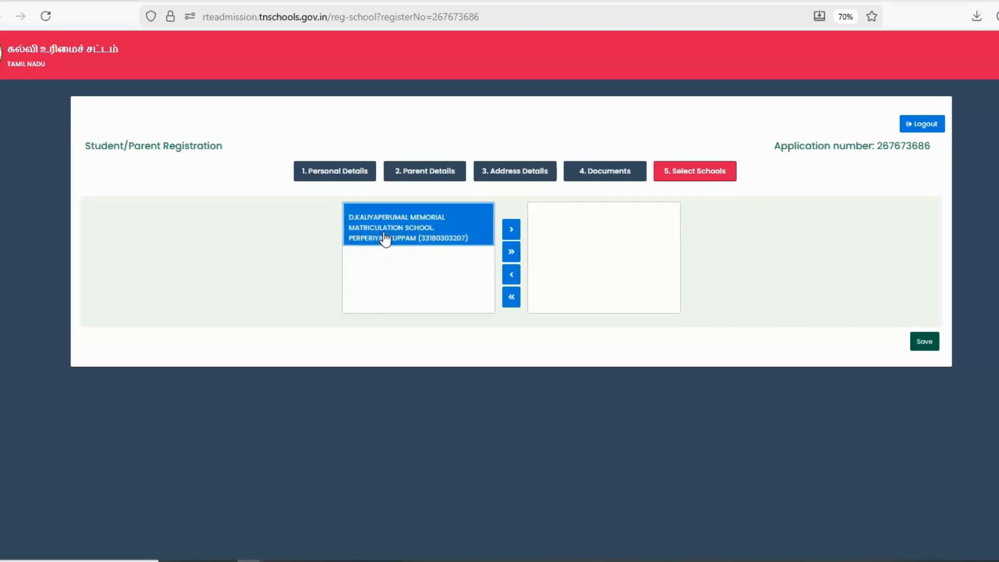
left_click(512, 232)
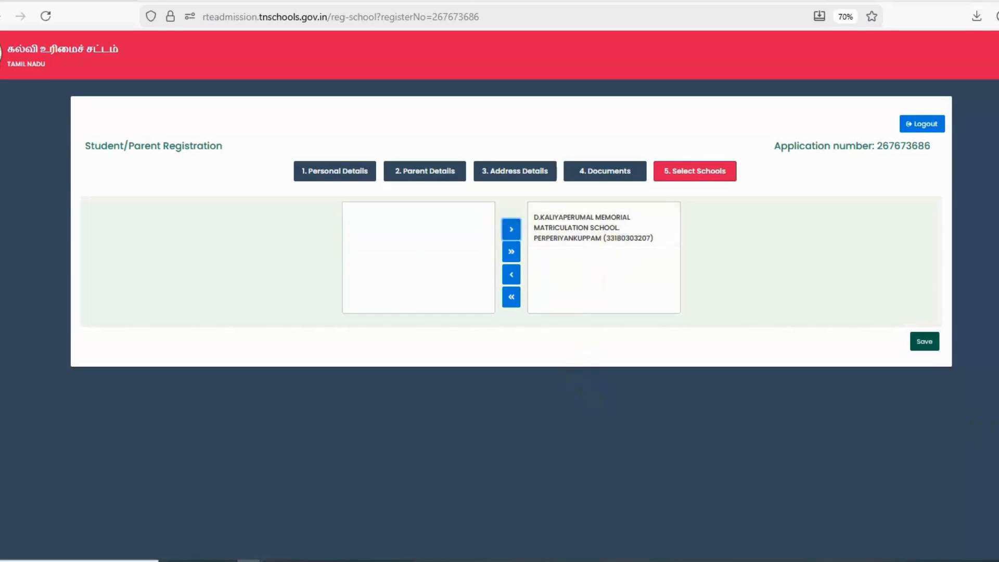
left_click(926, 342)
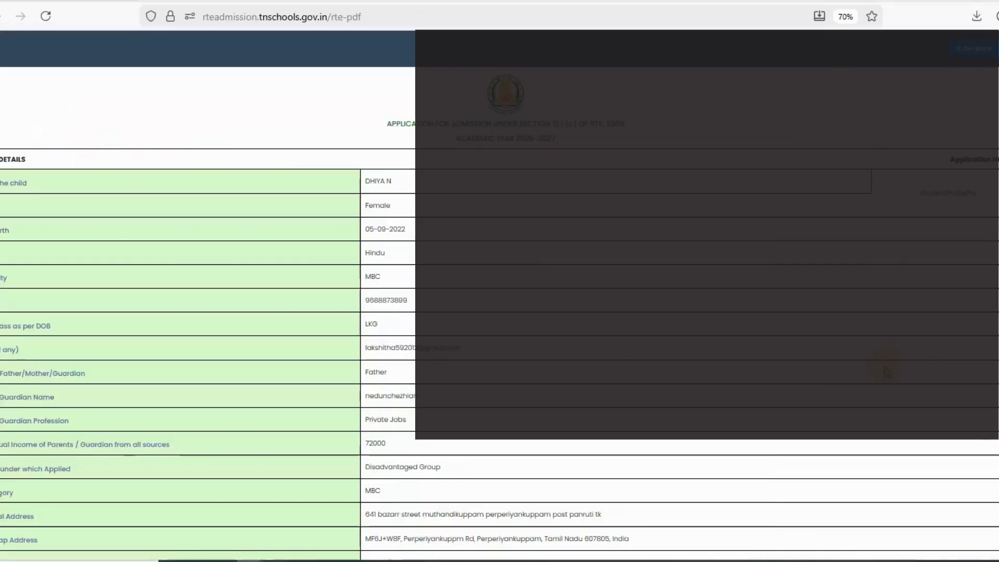
scroll(532, 264, "down", 5)
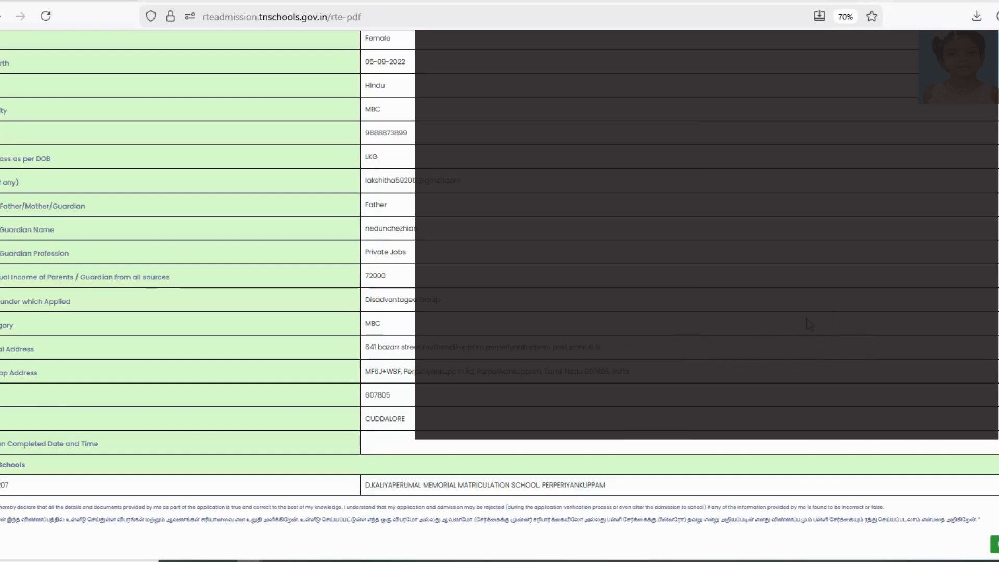
left_click(781, 327)
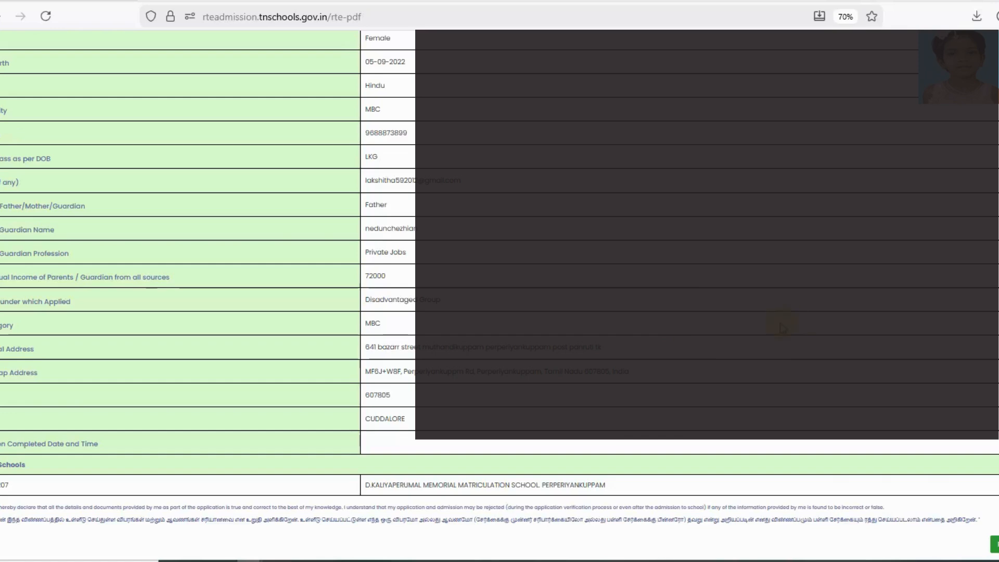